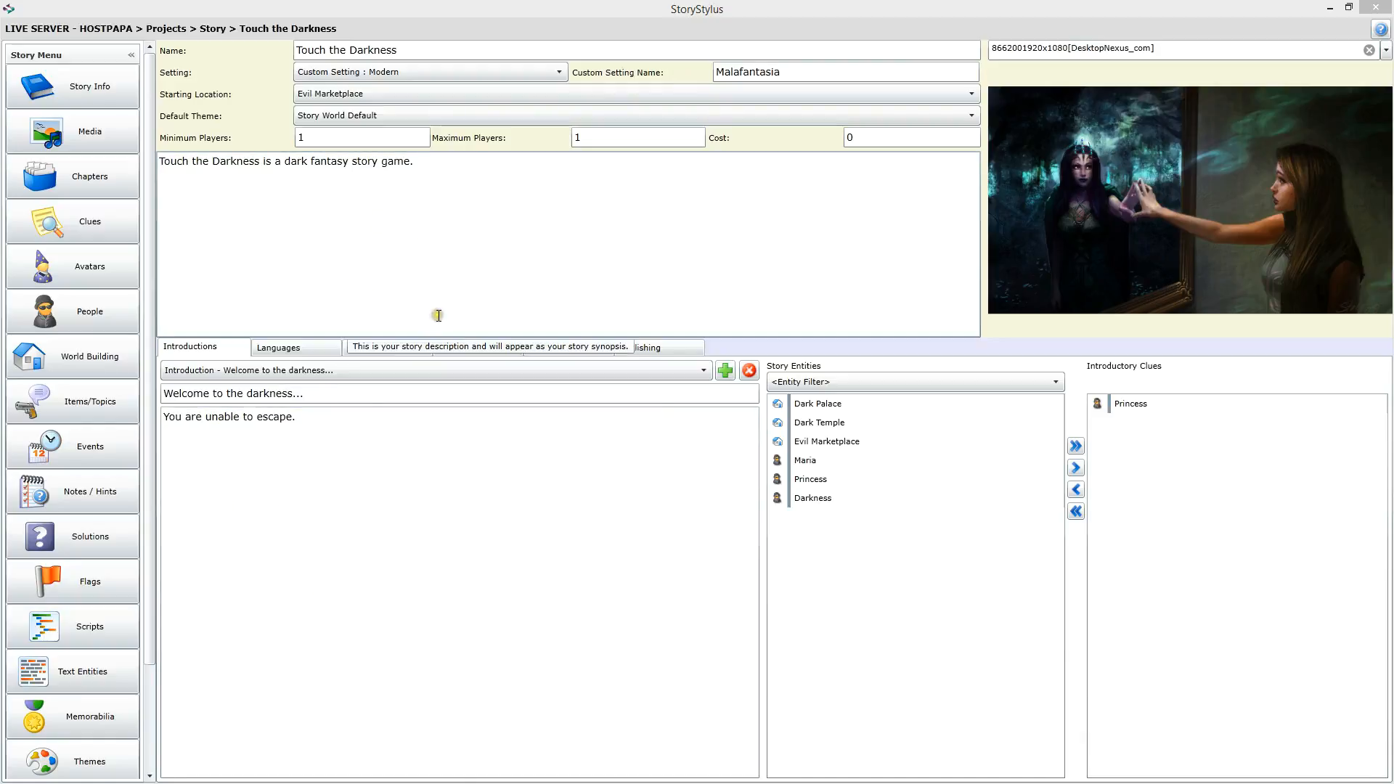
Step: Open the story's media list and play, then stop, the RavenIntro.mp3 voice-over preview
left_click(100, 139)
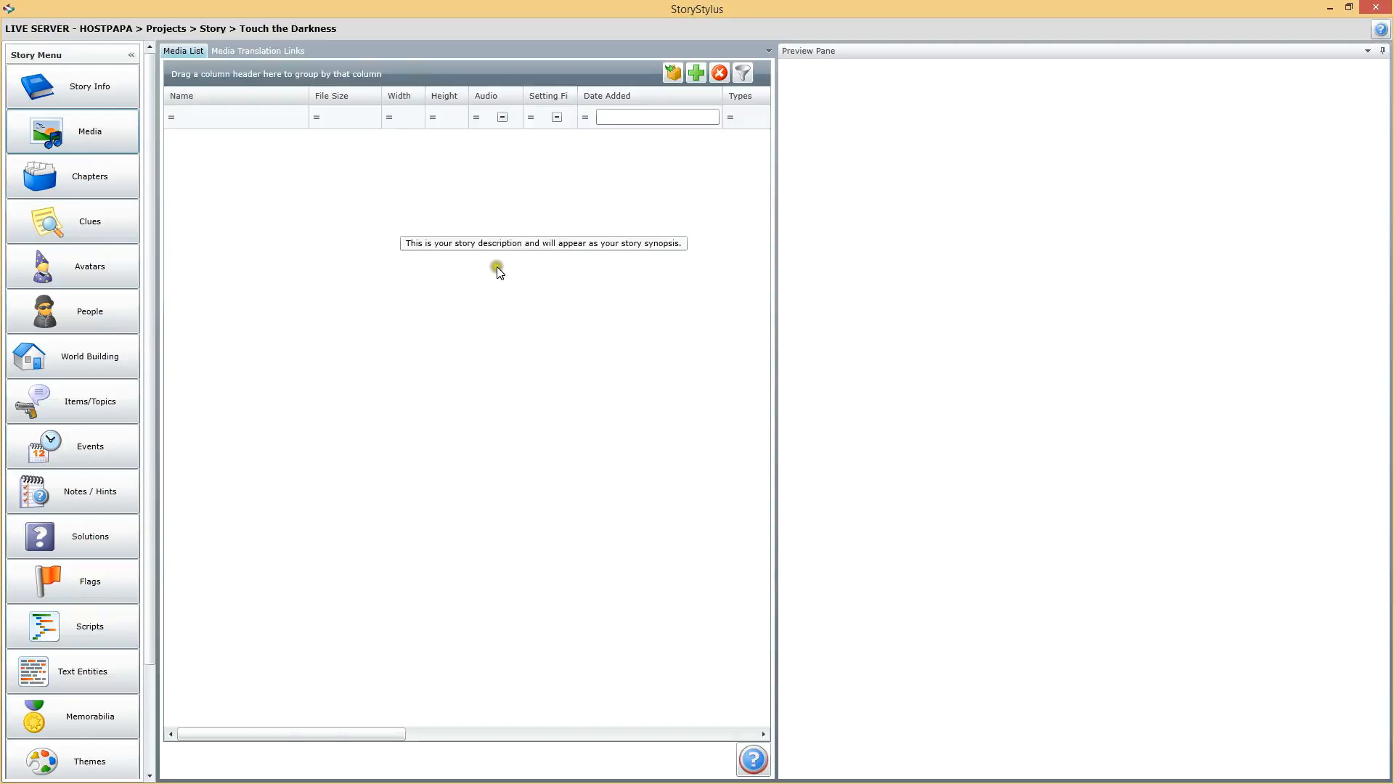
left_click(208, 308)
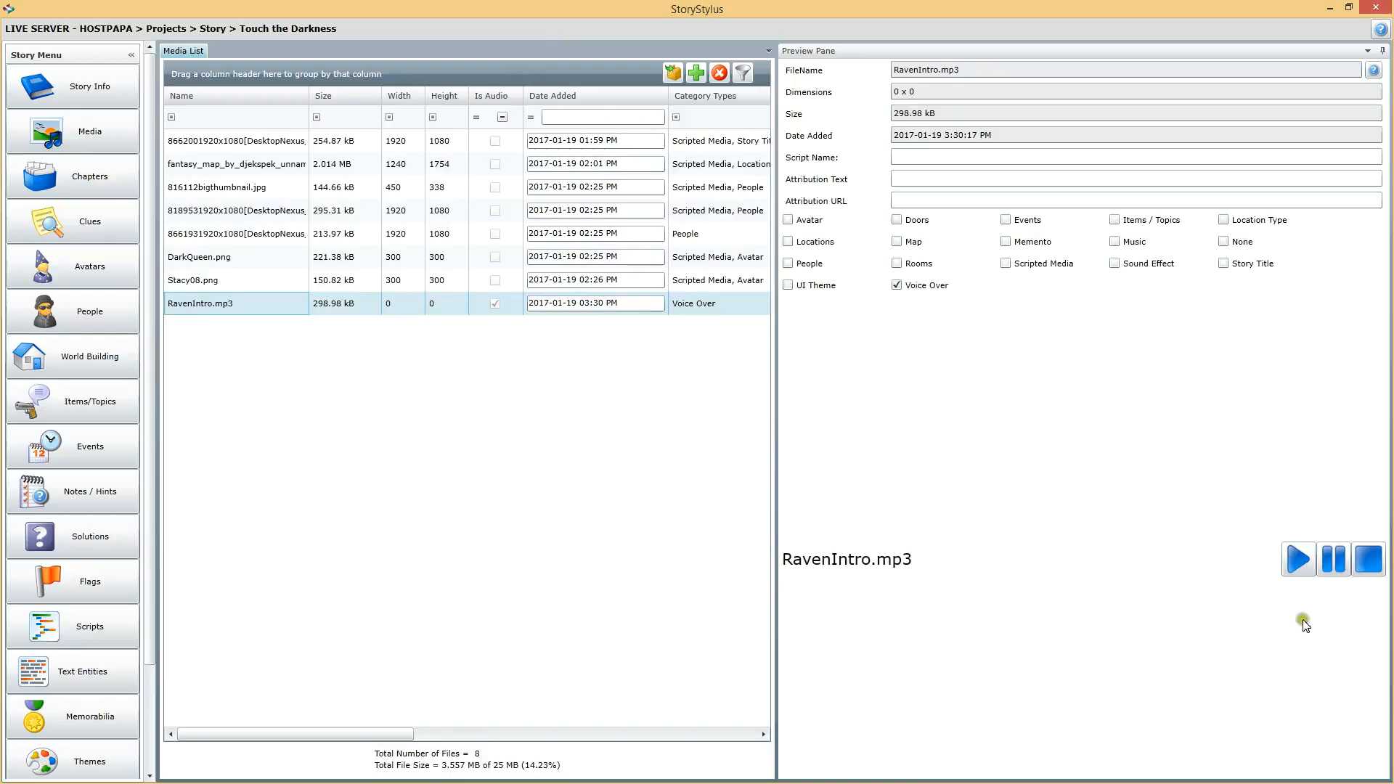
left_click(1293, 568)
left_click(1294, 560)
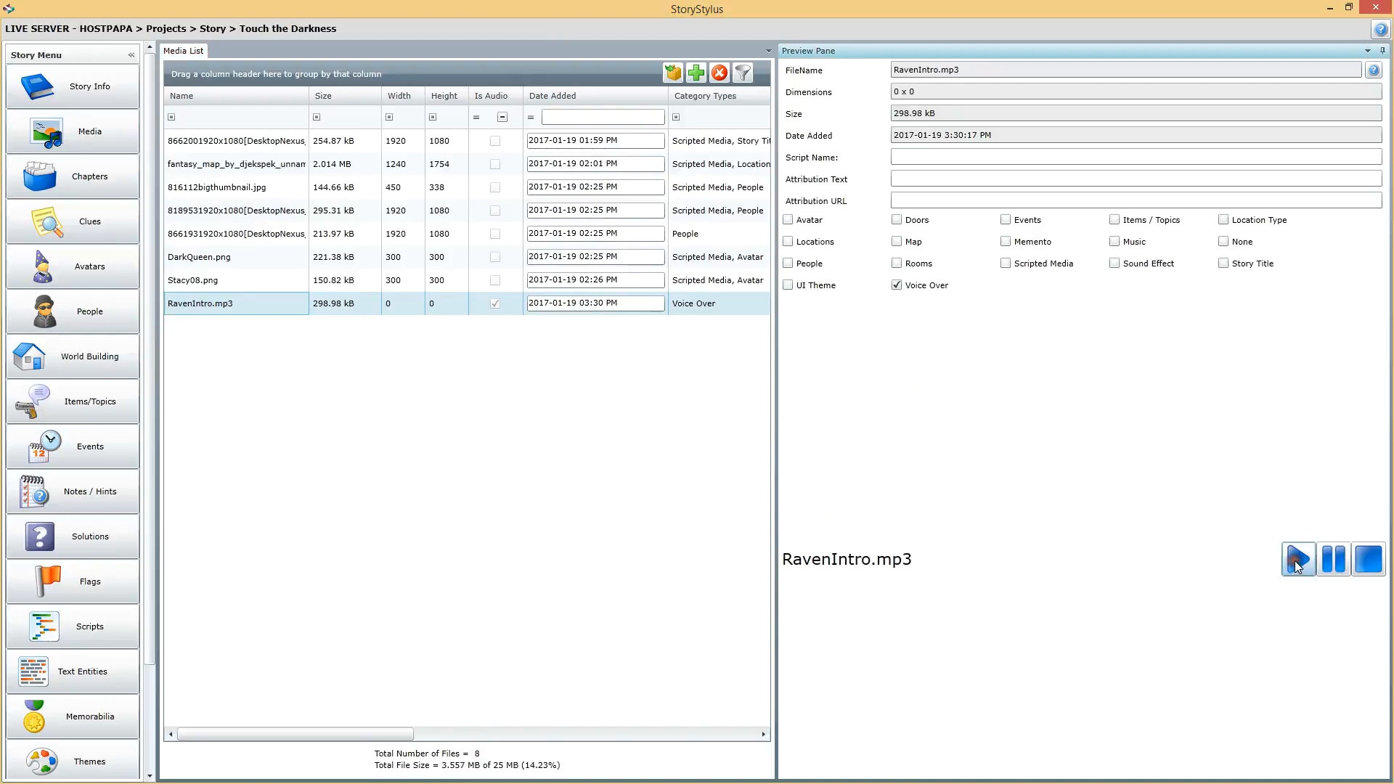
left_click(1370, 563)
Step: Open Text Entities and replace the text "You are unable to escape." with the pasted Raven poem excerpt
left_click(98, 681)
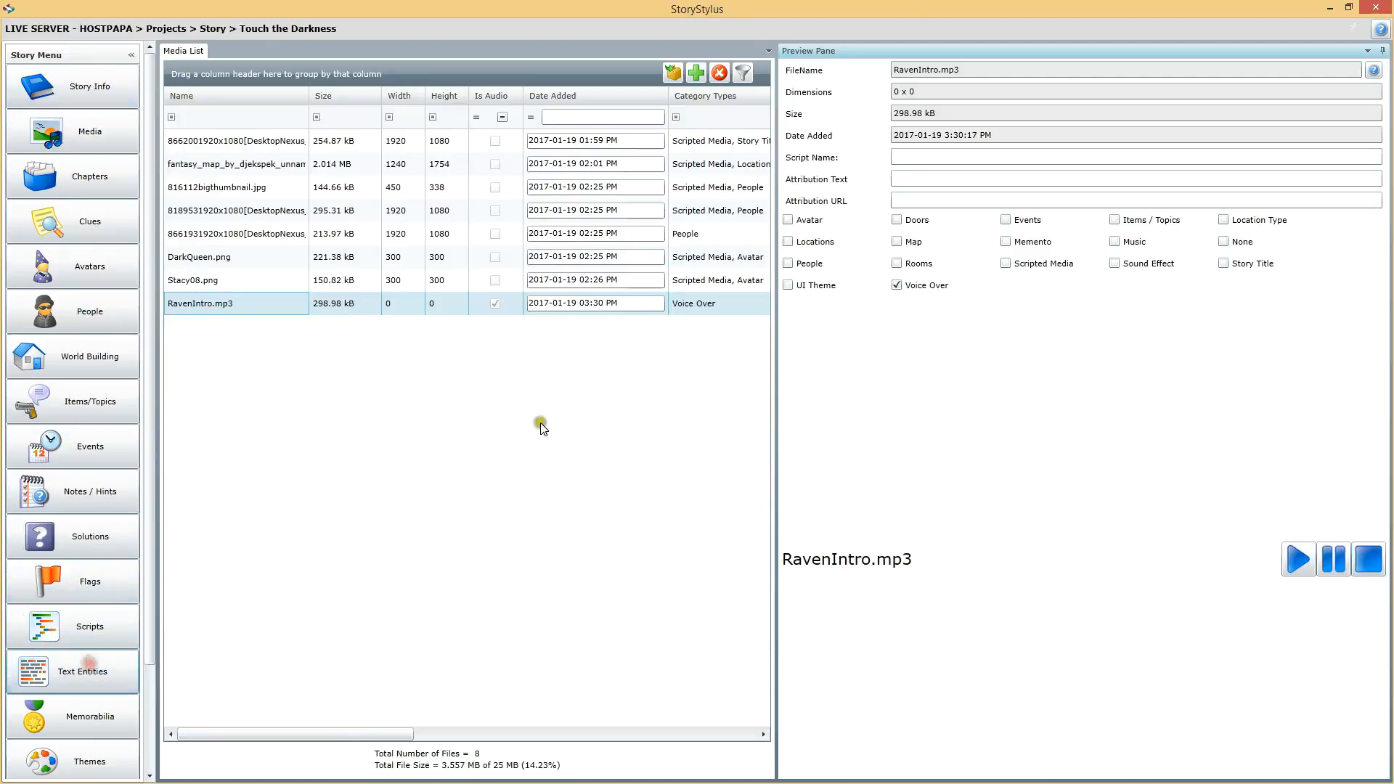
left_click(676, 433)
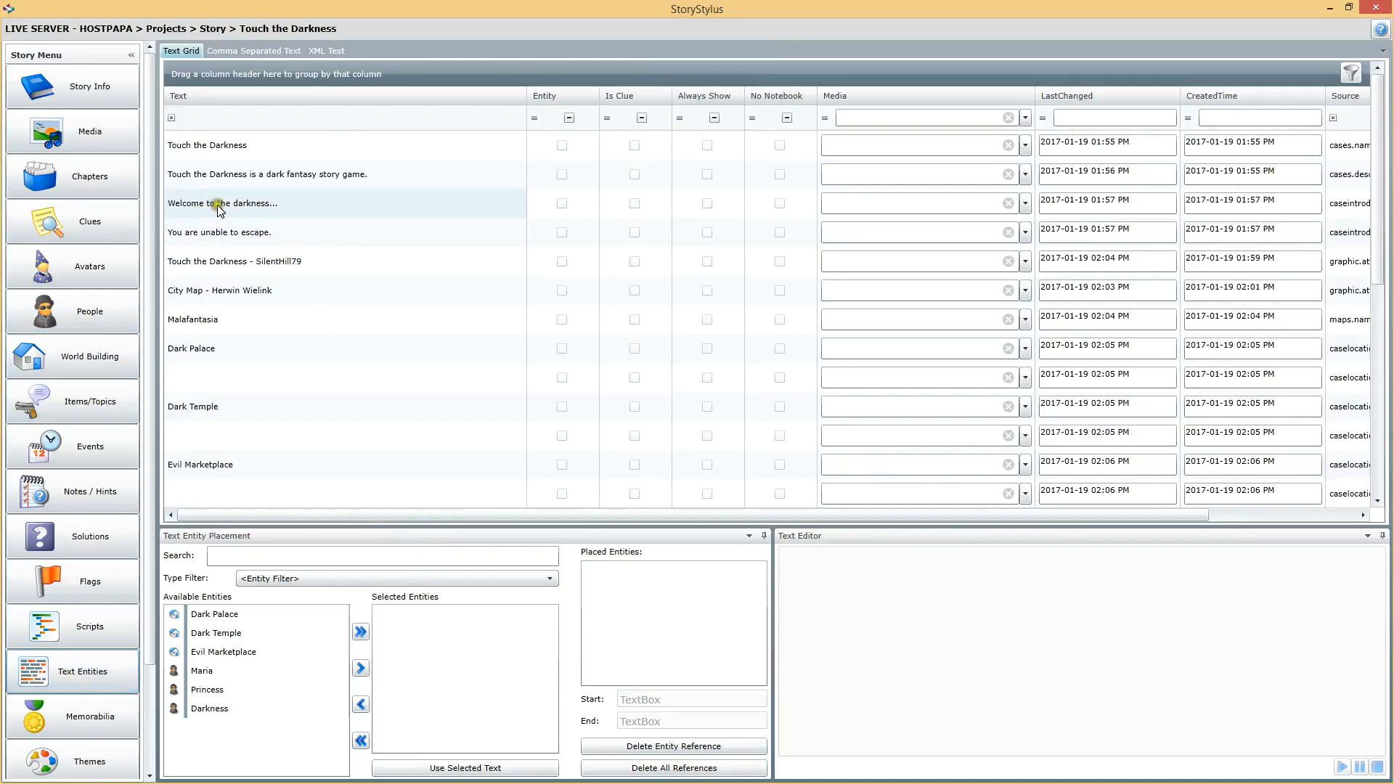
left_click(232, 225)
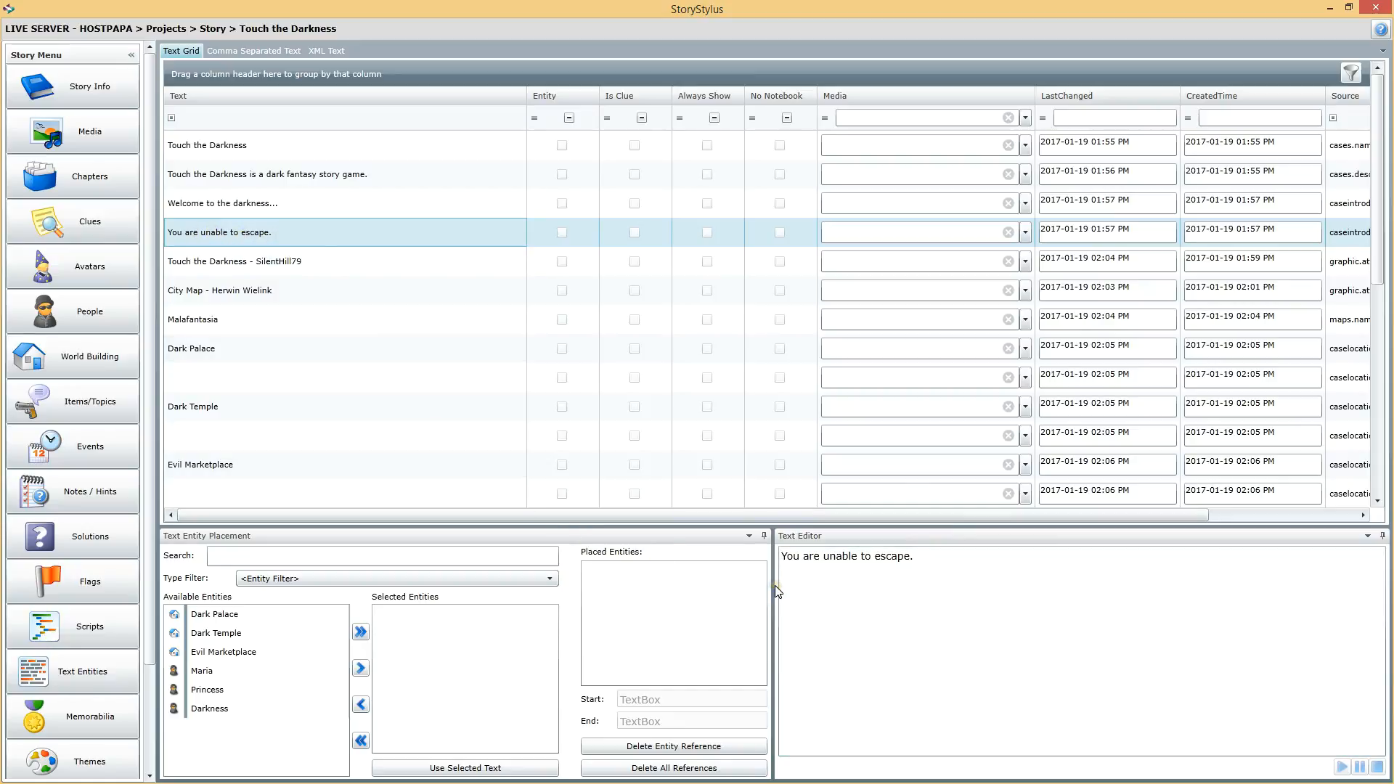
left_click(936, 558)
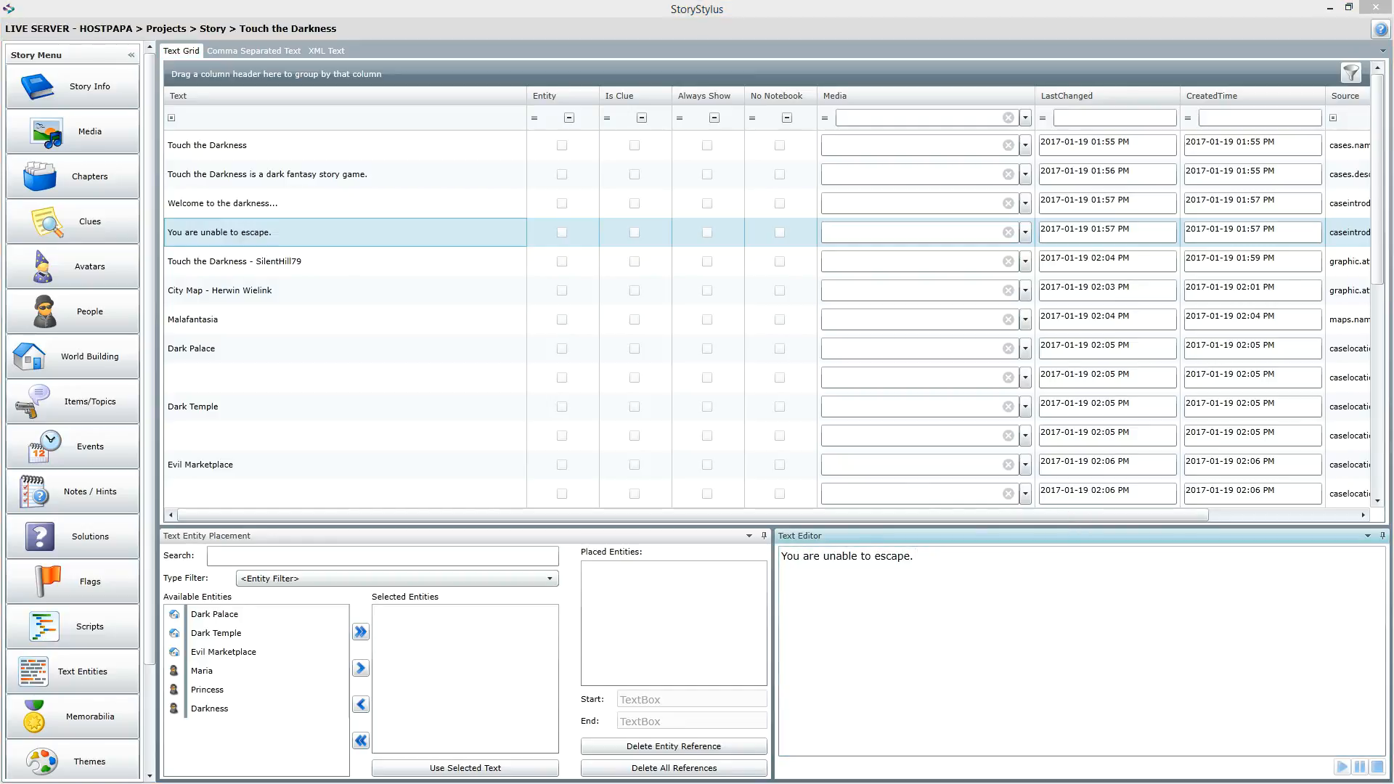
left_click(934, 556)
key("ctrl+a")
type("Once upon a midnight dreary, while I pondered, weak and weary, Over many a quaint and curious volume of forgotten lore—     While I nodded, nearly napping, suddenly there came a tapping, As of some one gently rapping, rapping at my chamber door. \"’Tis some visitor,\" I muttered, \"tapping at my chamber door—             Only this and nothing more.\"")
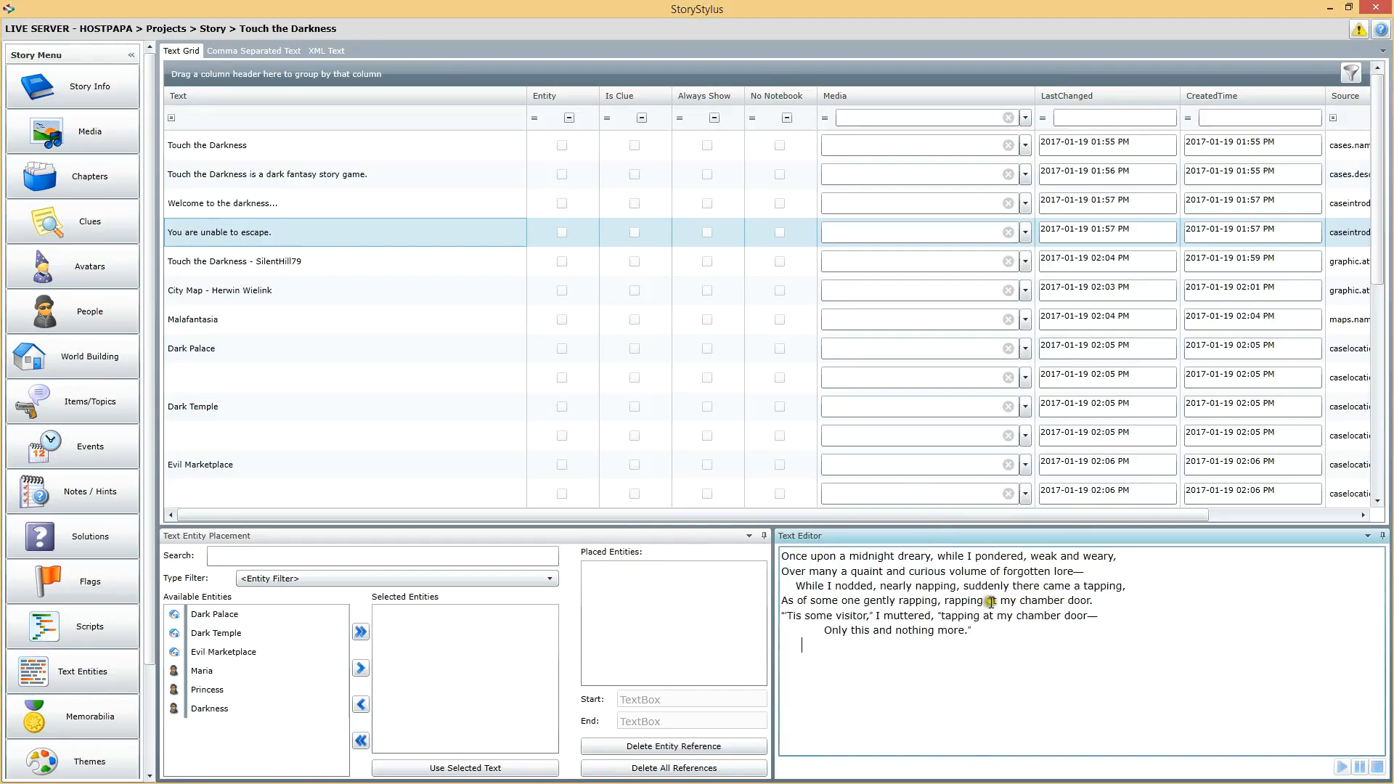
key("Return")
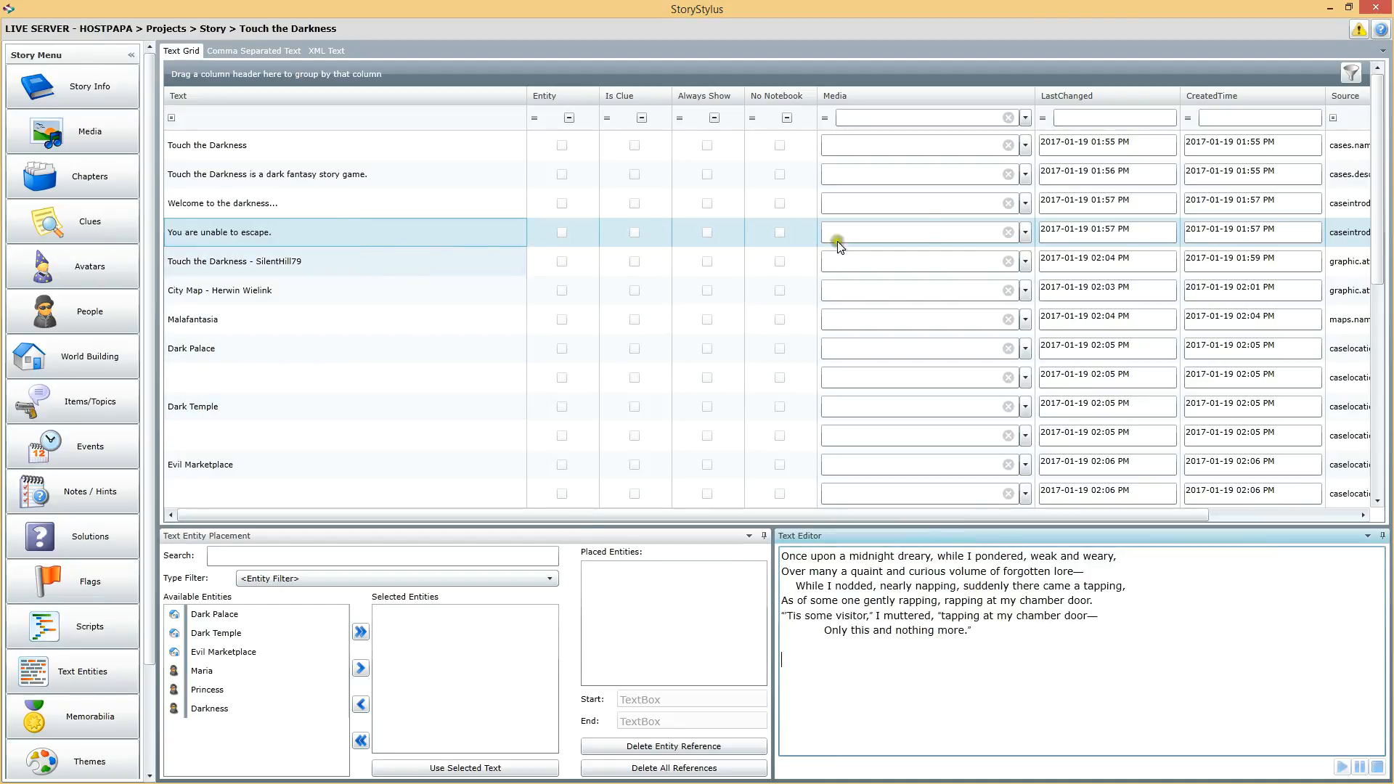
Step: Link the poem text entry to the RavenIntro media, then play and stop its audio preview
left_click(1024, 233)
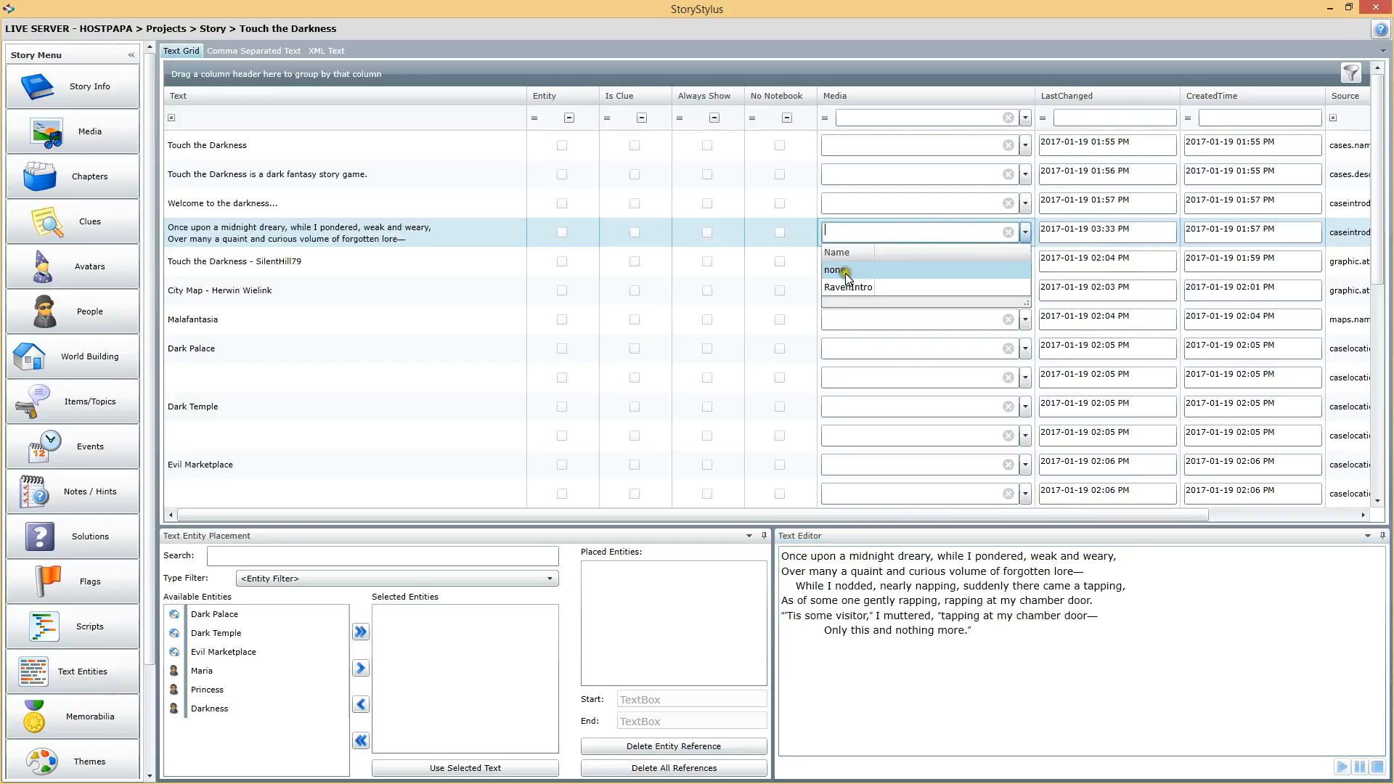
left_click(859, 287)
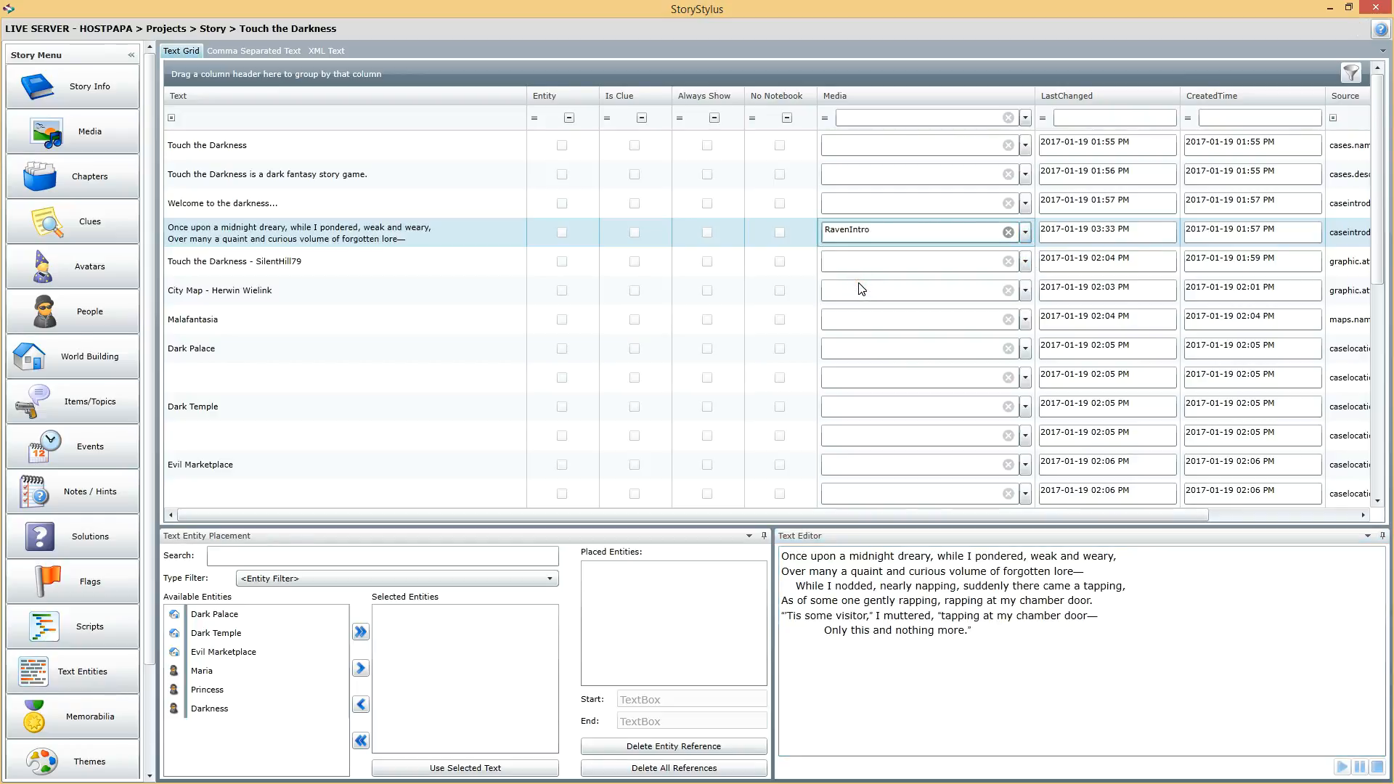
left_click(339, 258)
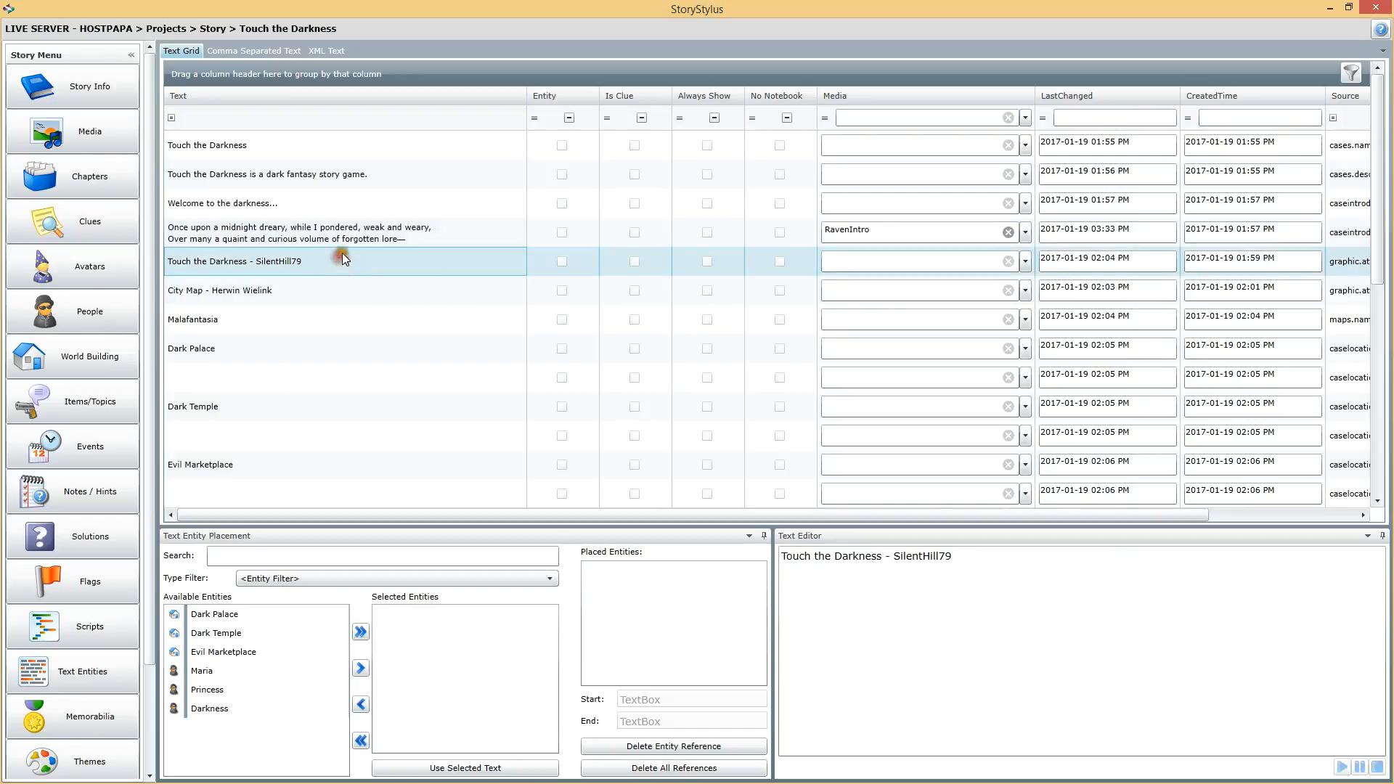
left_click(374, 230)
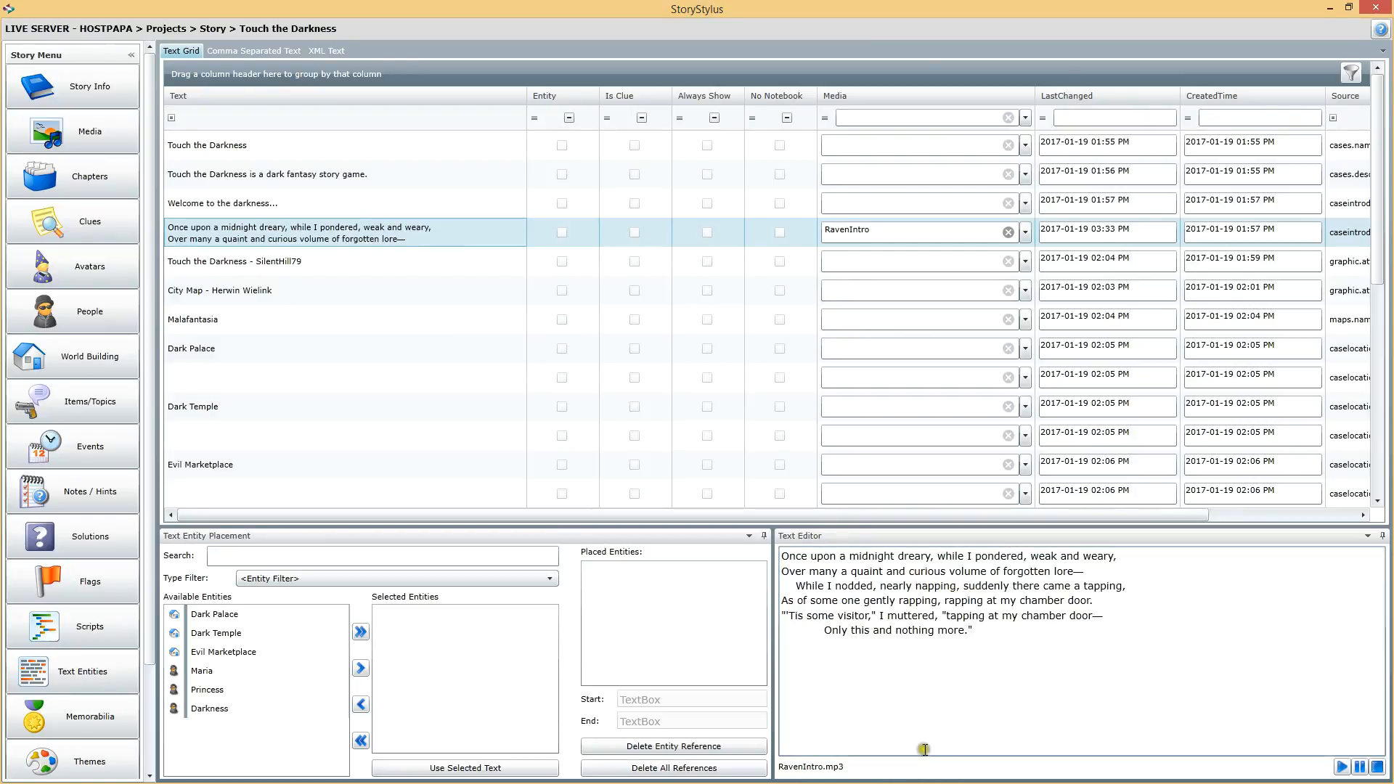
left_click(1341, 767)
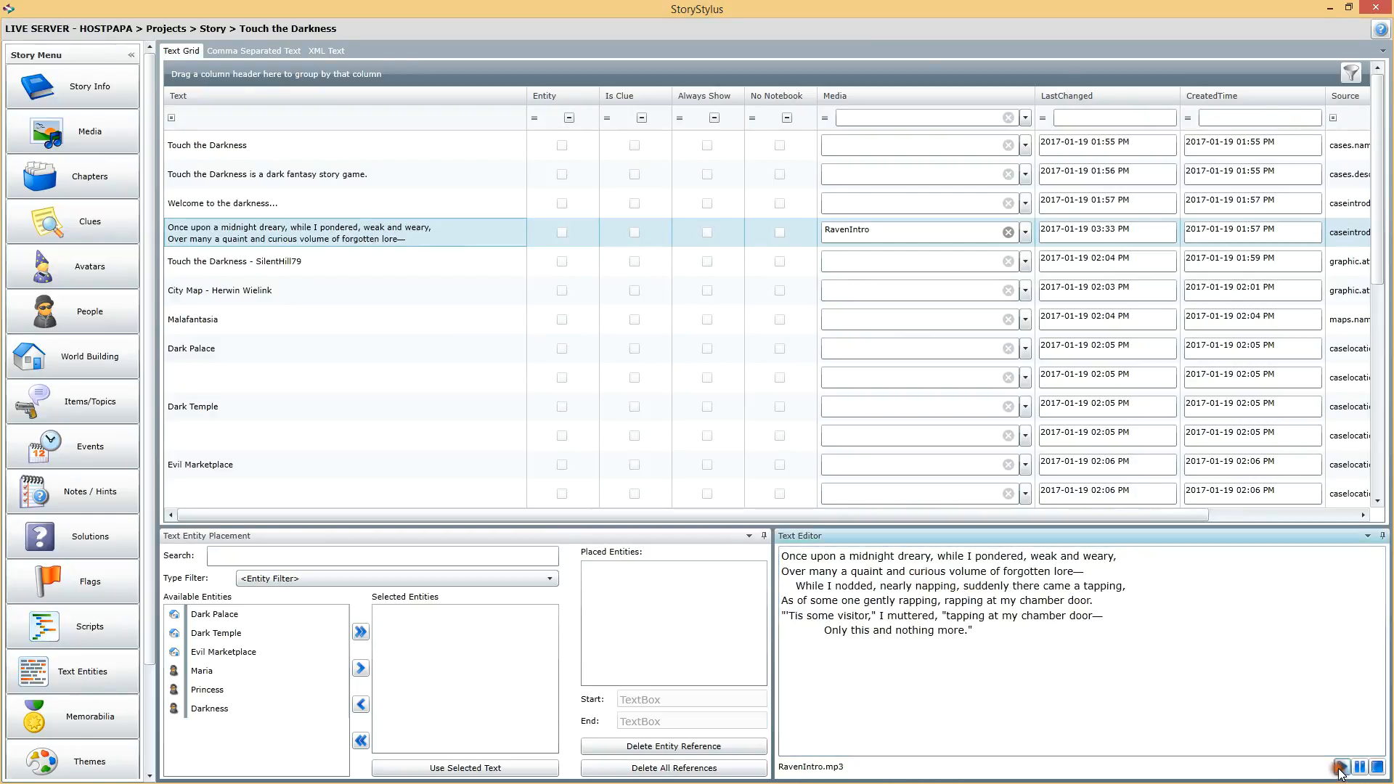
left_click(1379, 768)
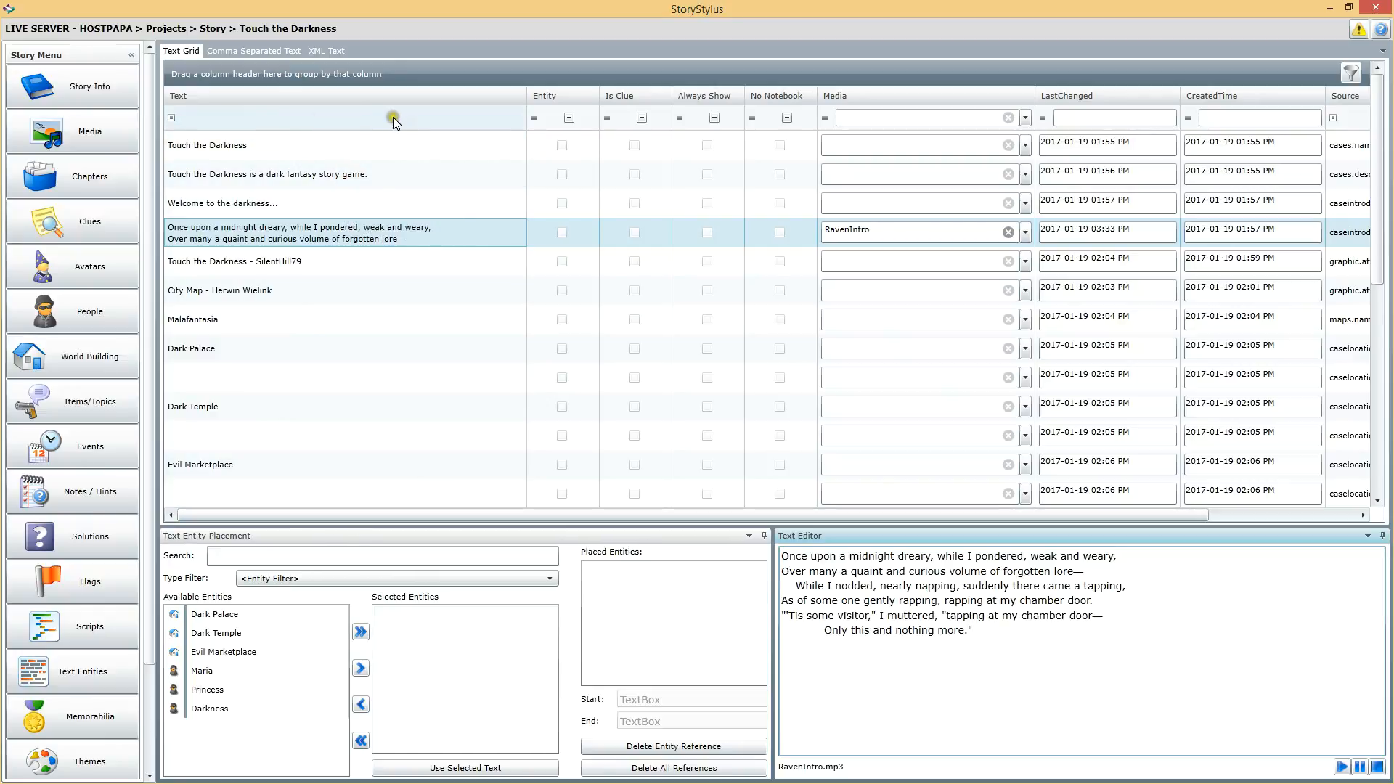
Step: Filter the text list for entries containing "Qu", then clear the filter
left_click(370, 115)
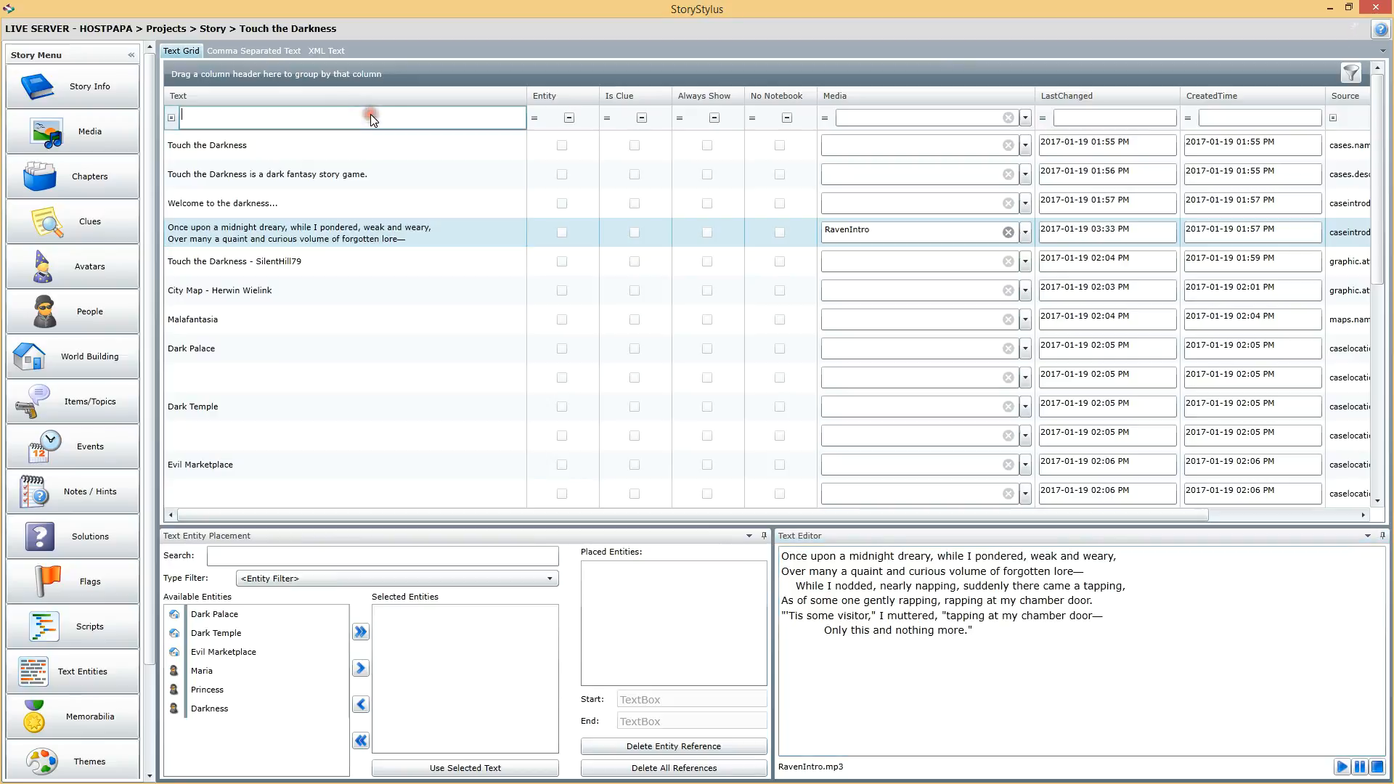
type("Qu")
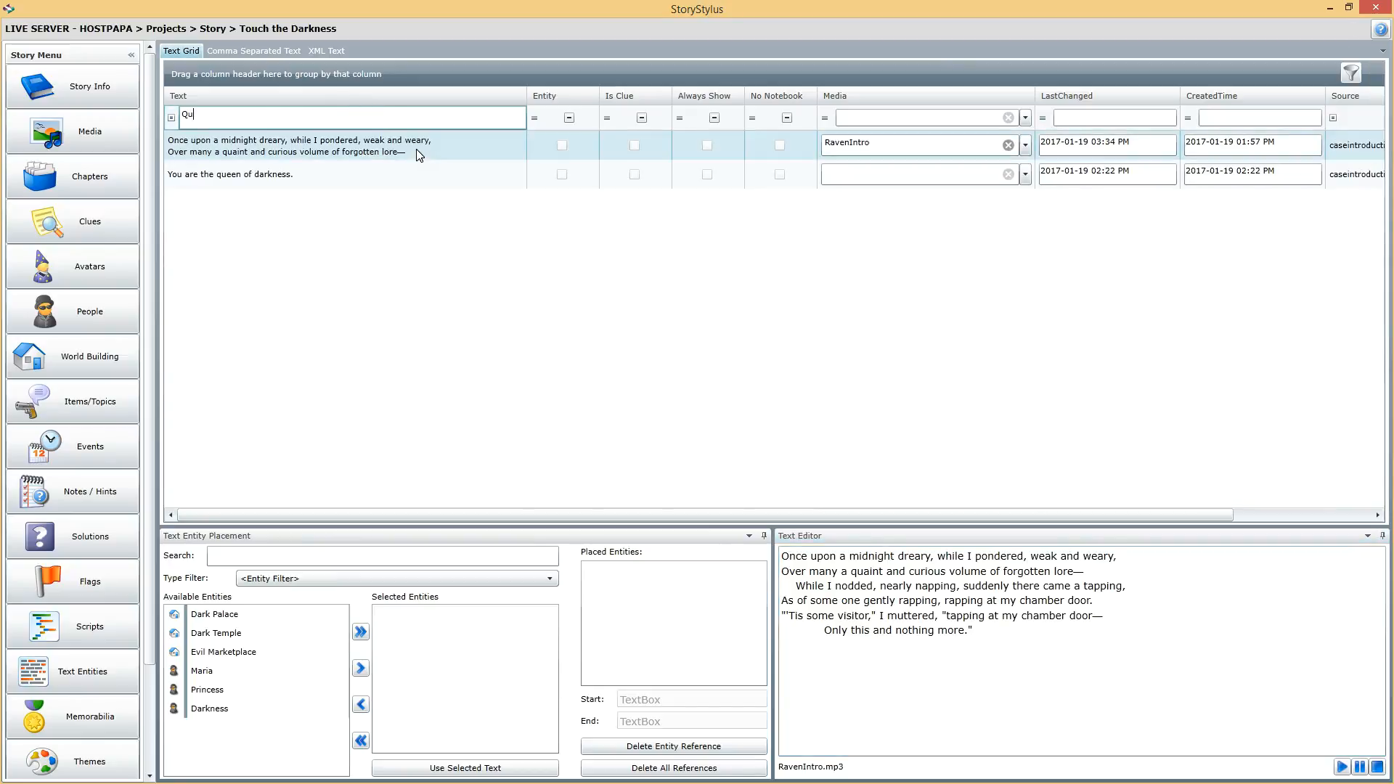
left_click(240, 164)
key("BackSpace")
key("BackSpace")
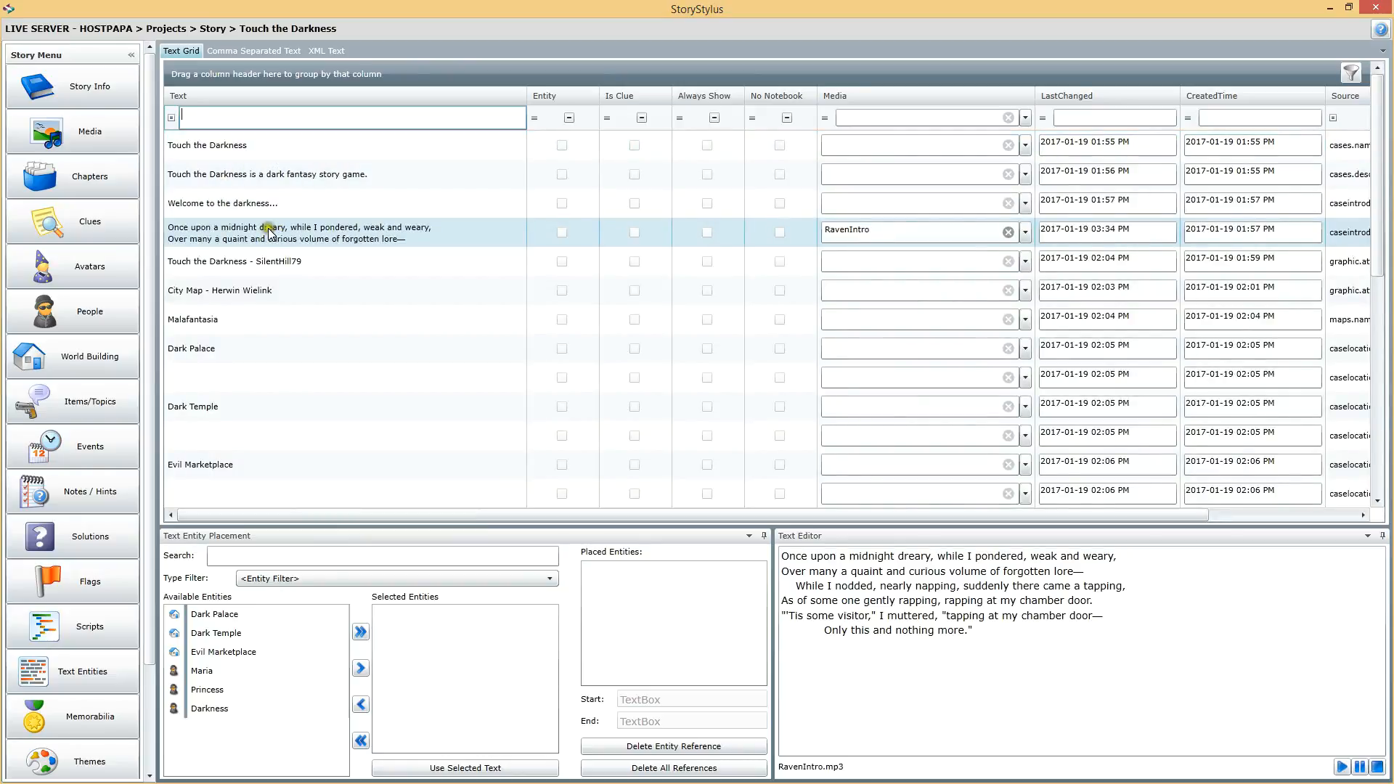
Step: Append the paragraph: The princess warns you that the darkness is after you. "You can't let it get you Stacey! Run!"
left_click_drag(977, 620, 985, 633)
left_click(987, 633)
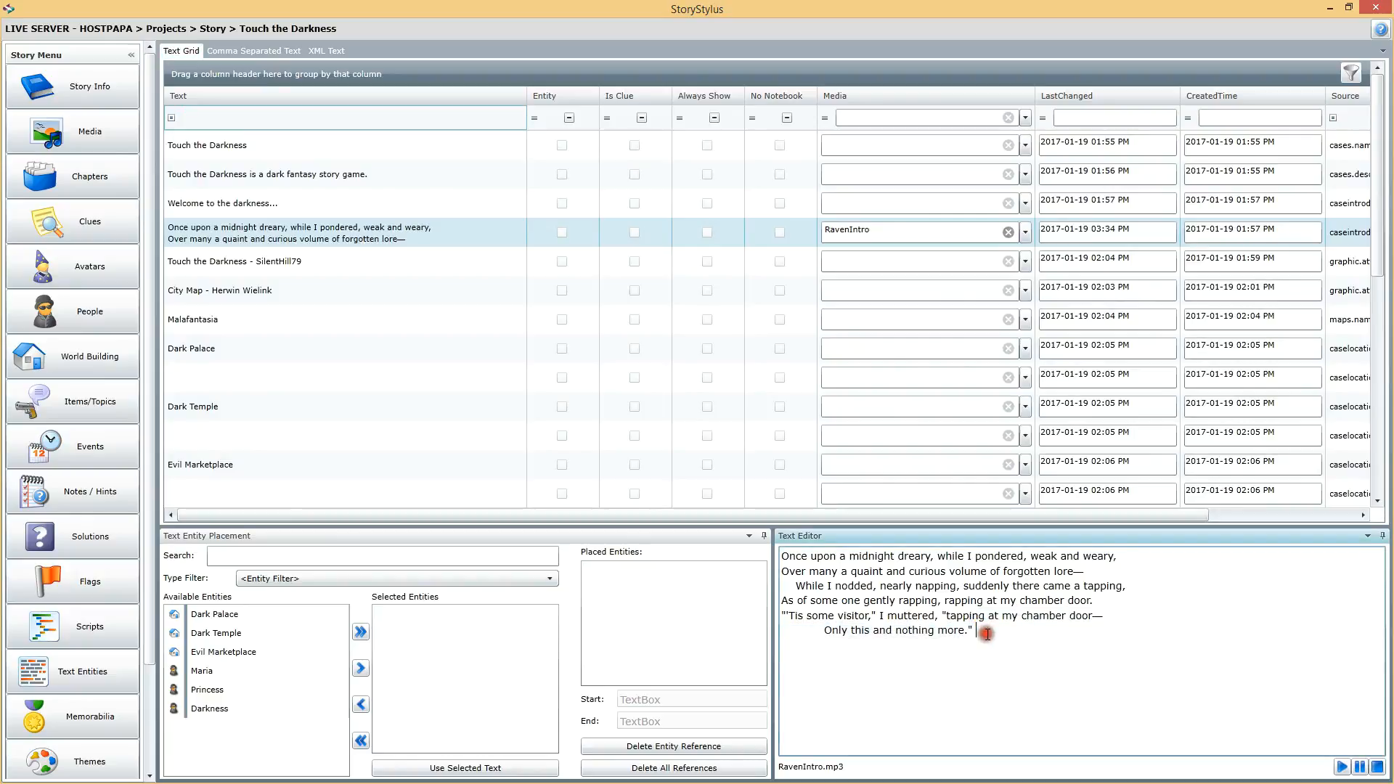
key("Return")
key("Return")
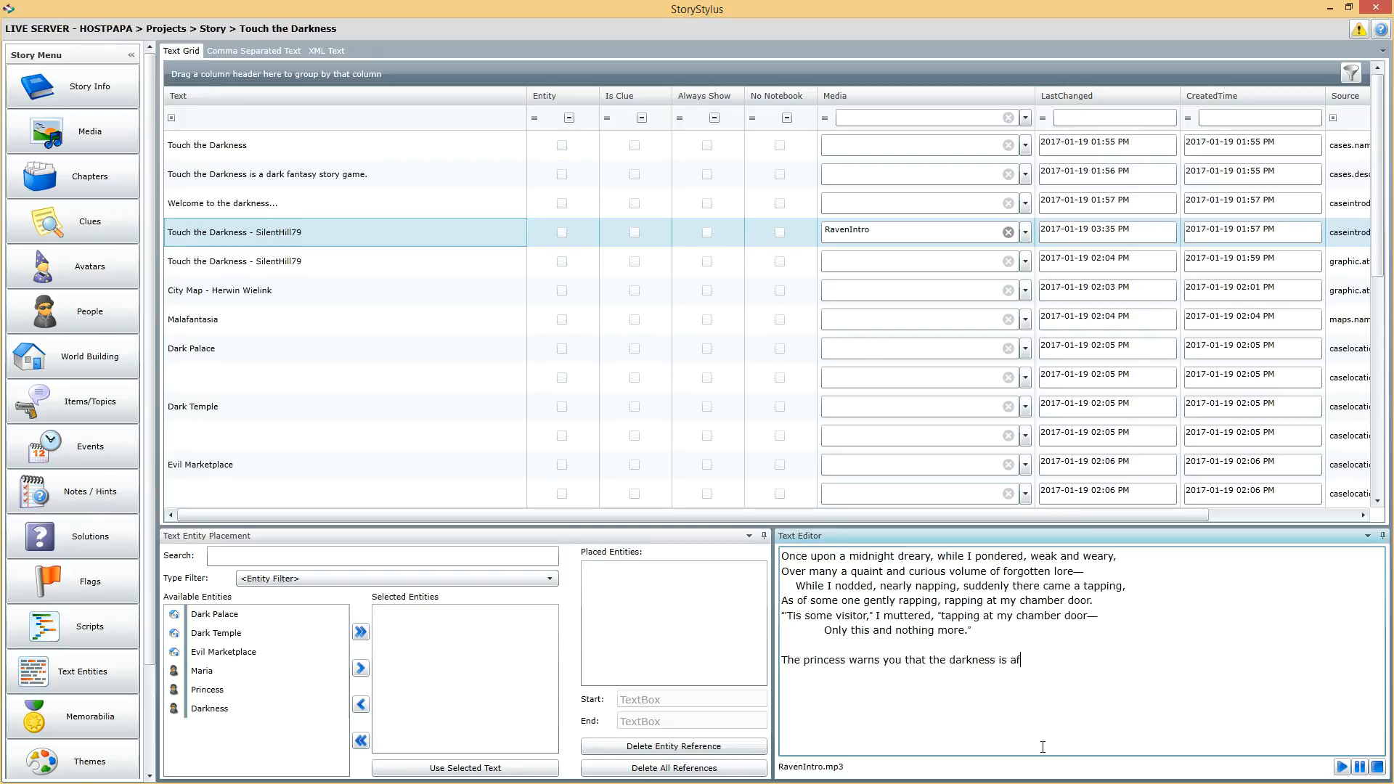
type(". \"")
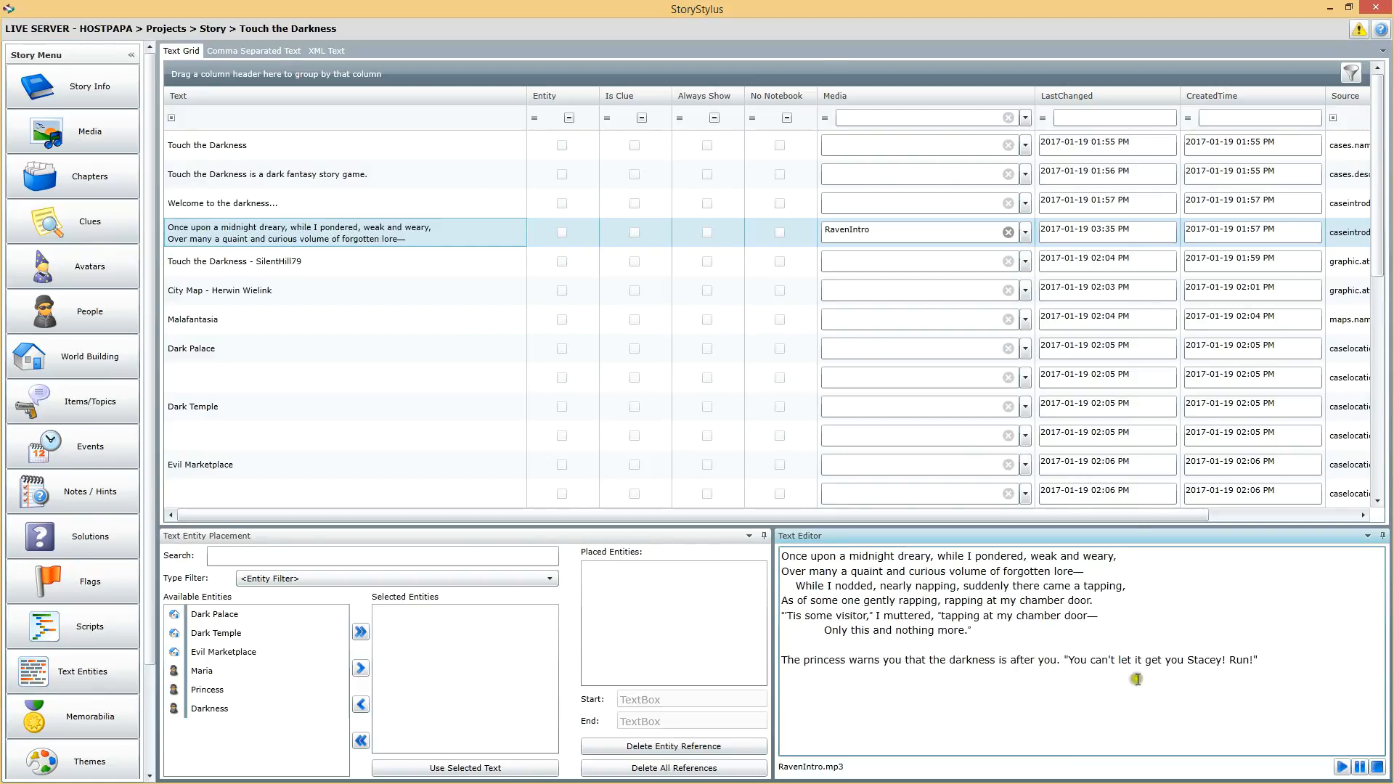
left_click_drag(1168, 613, 1166, 600)
left_click(1270, 644)
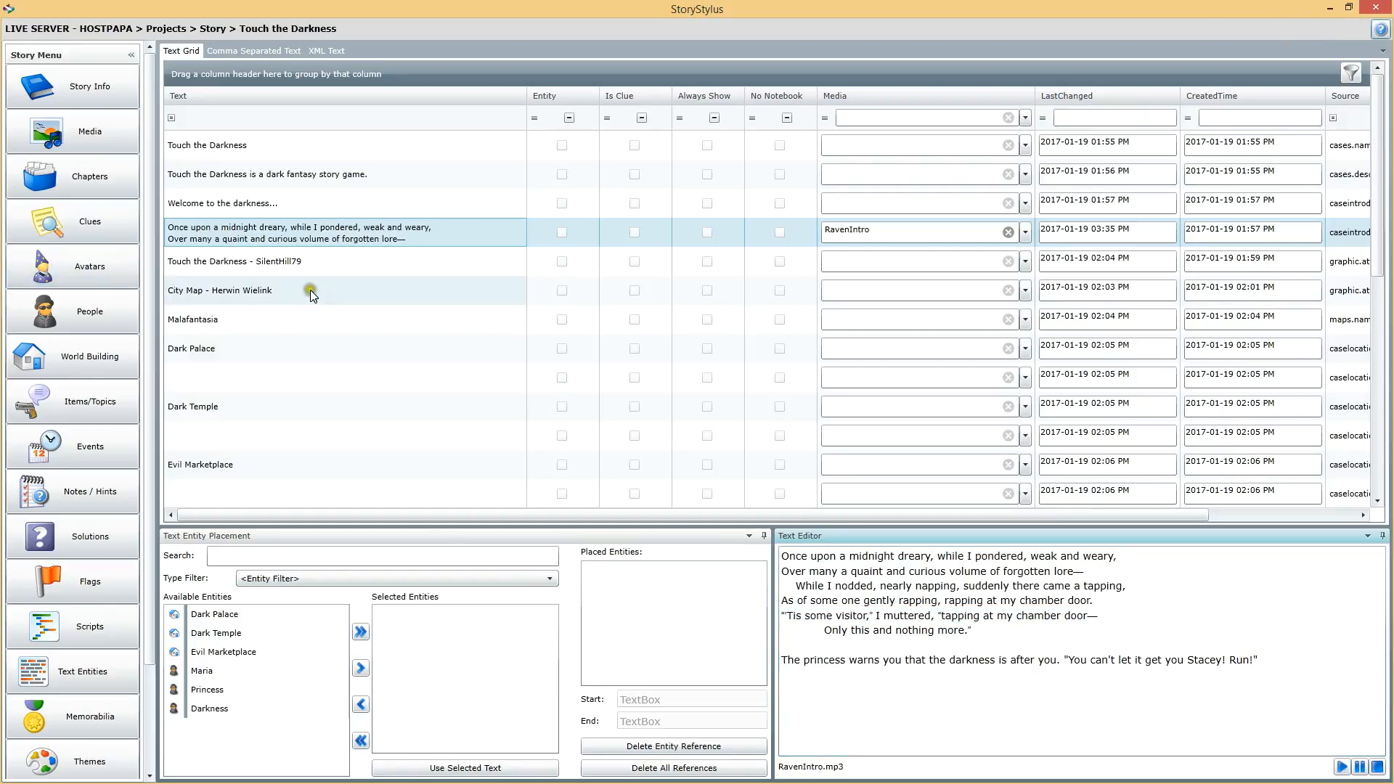
left_click(389, 265)
left_click(402, 232)
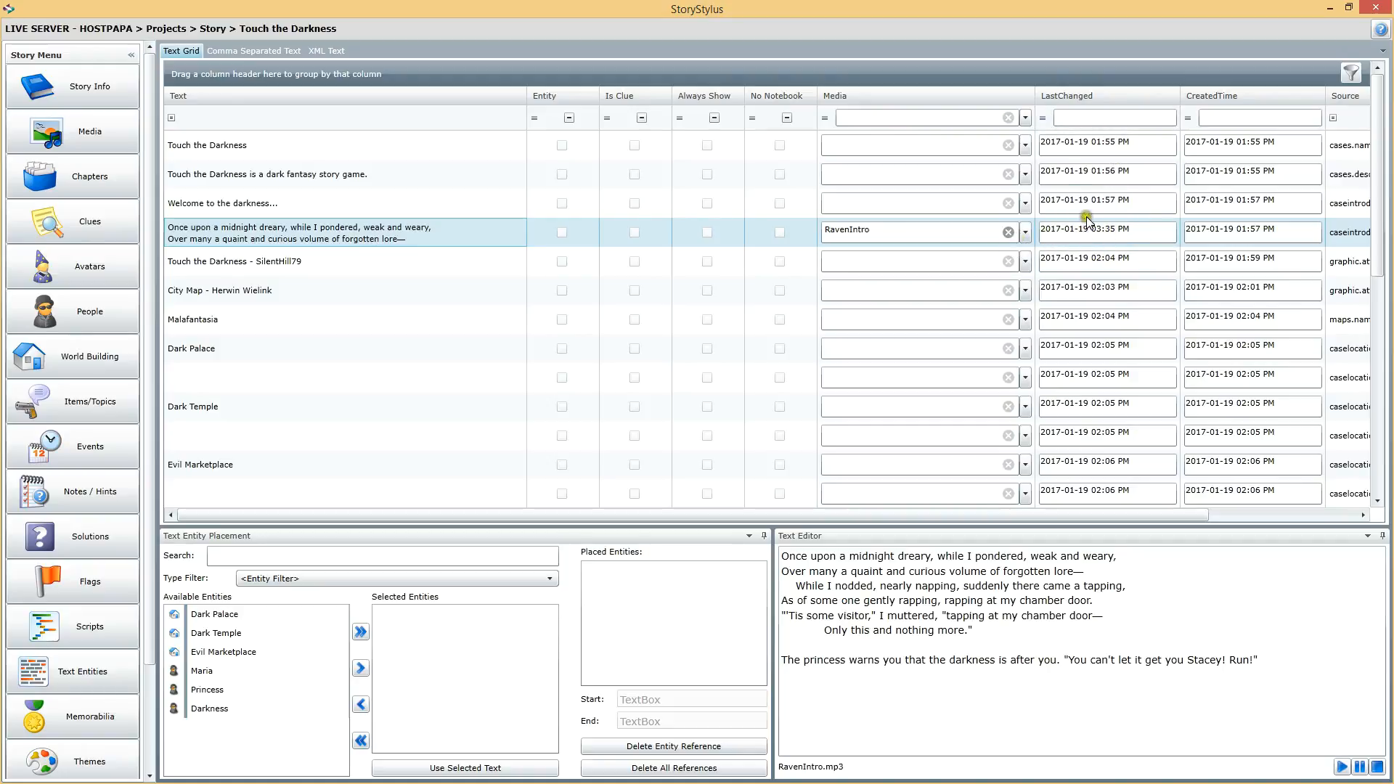
Step: Examine the LastChanged filter options and scroll through the grid's remaining columns
left_click(1045, 119)
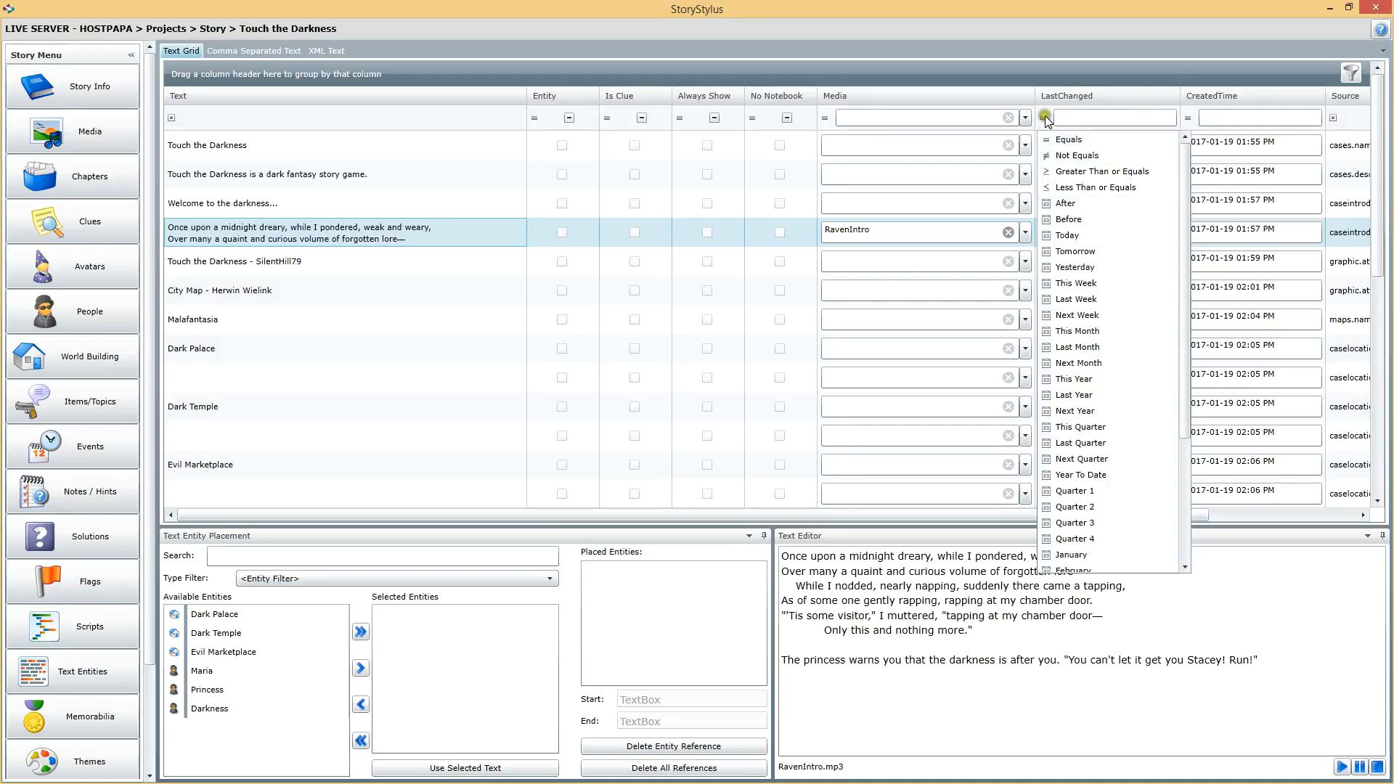
left_click(1043, 120)
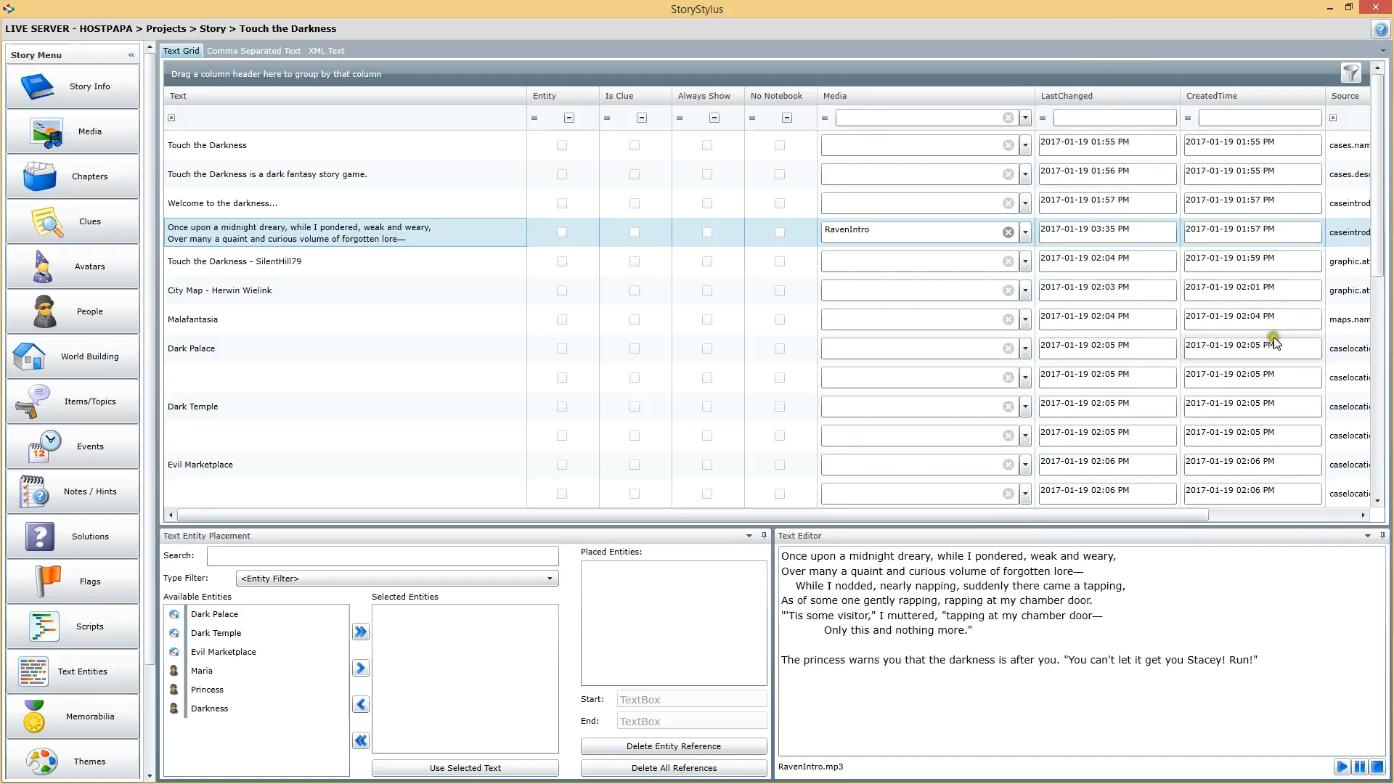
left_click_drag(1111, 512, 1269, 518)
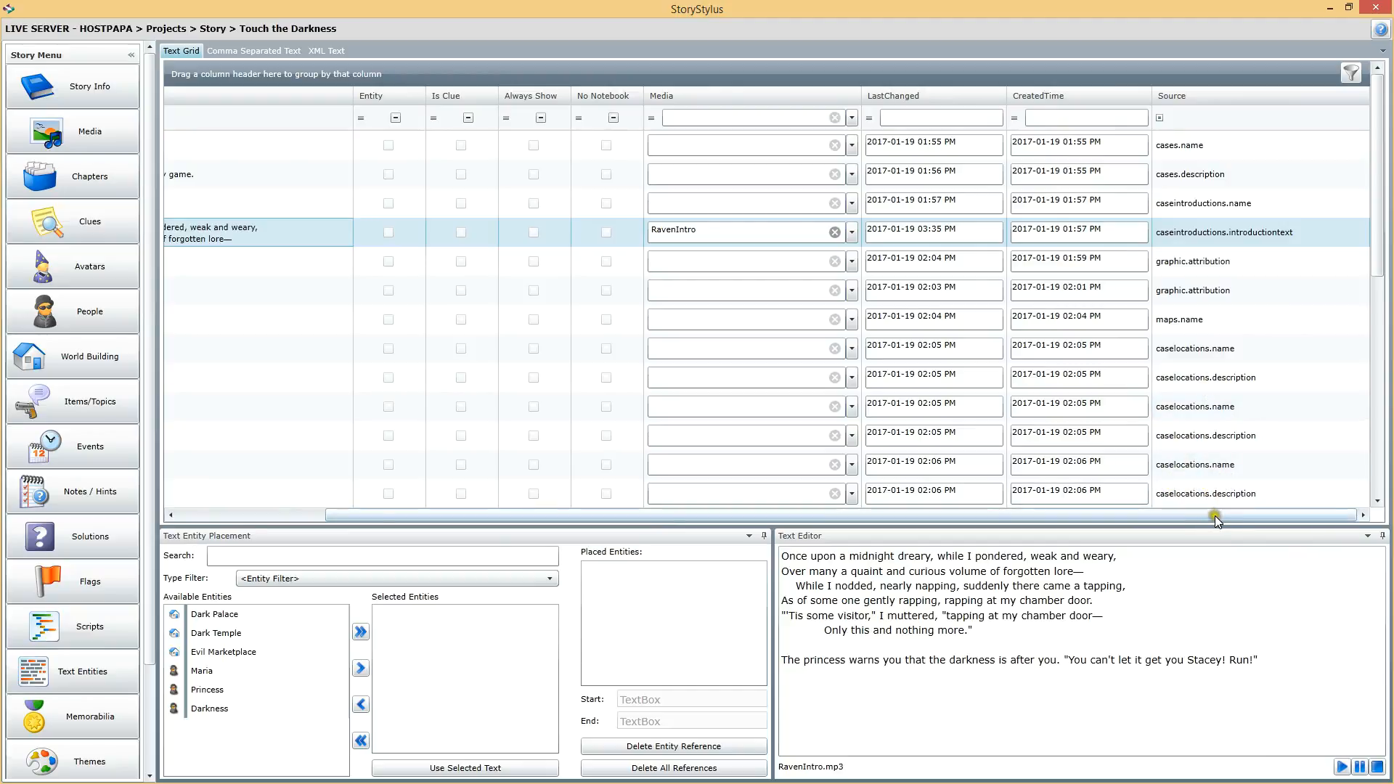
left_click_drag(1178, 520, 1212, 516)
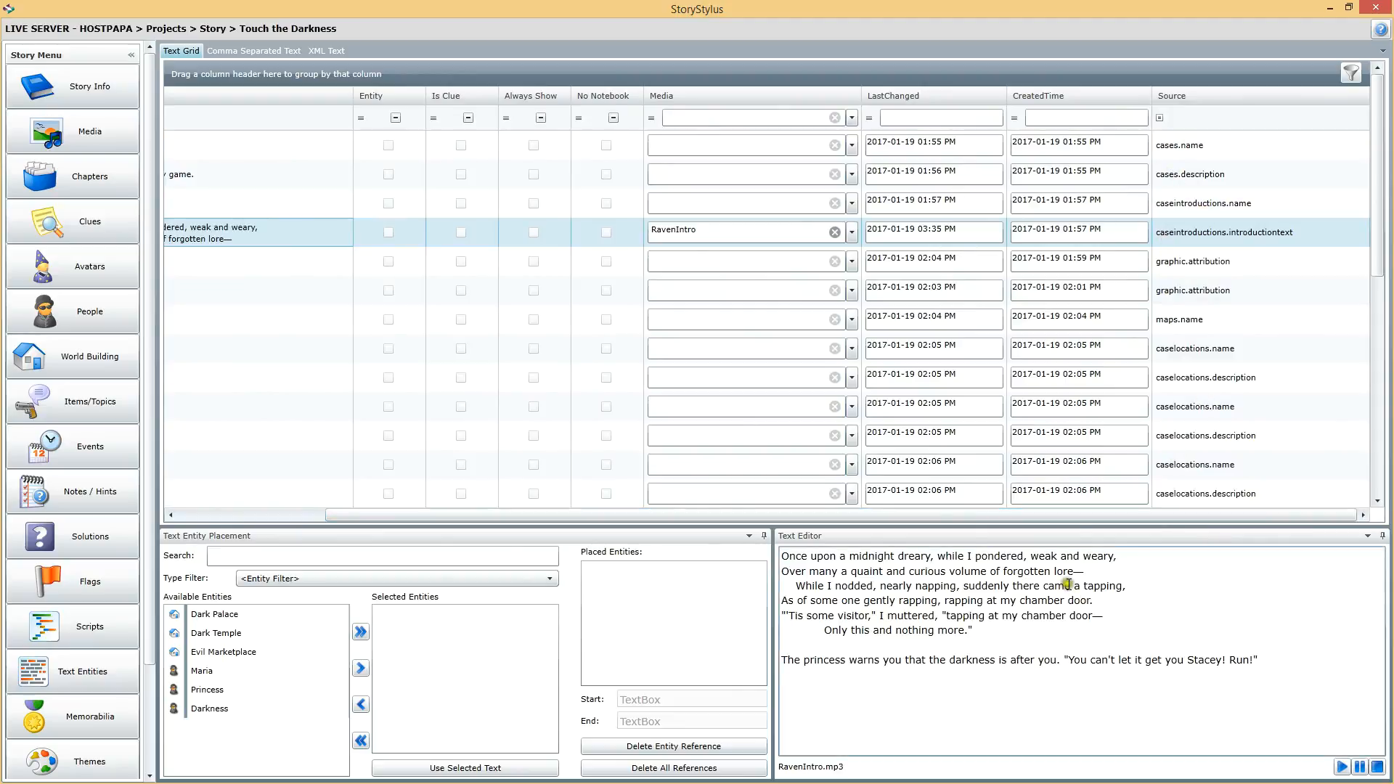
left_click_drag(1187, 515, 1038, 517)
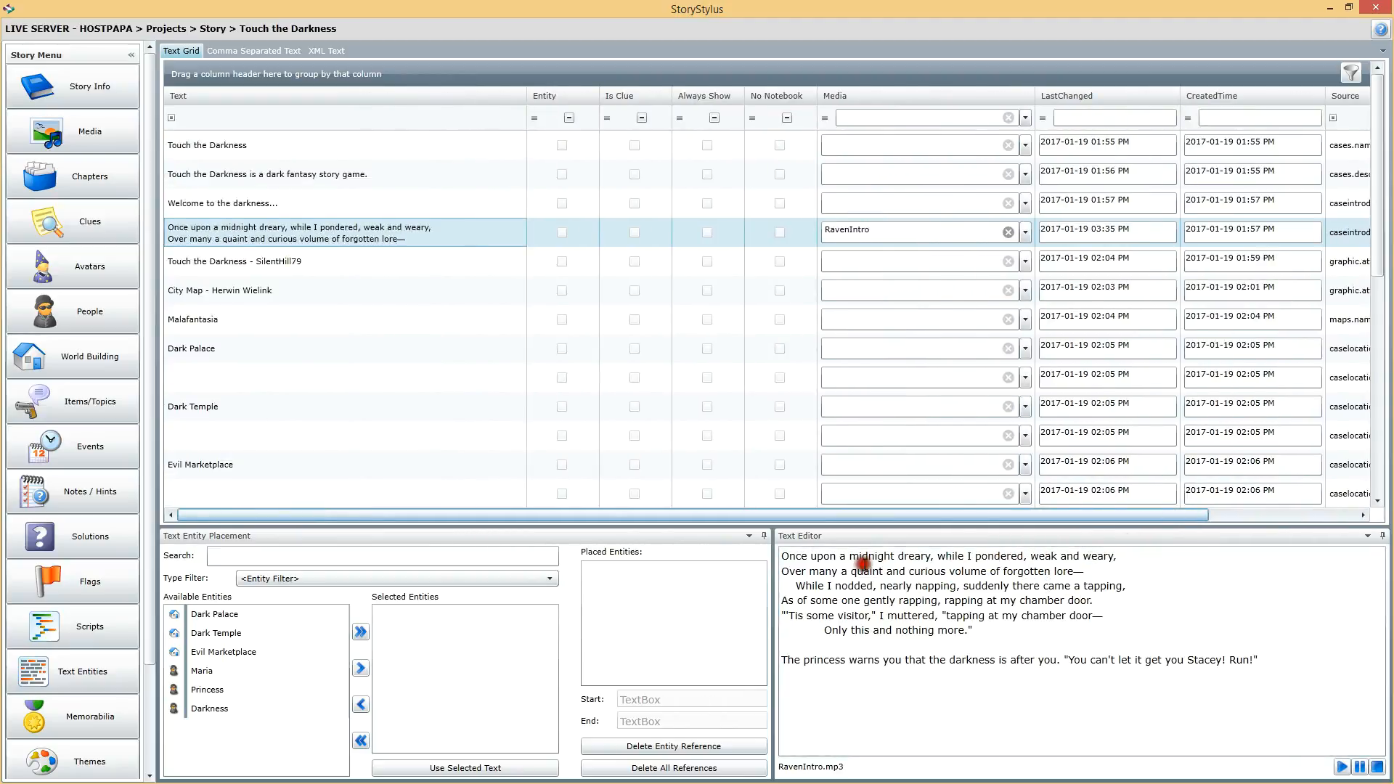
left_click(333, 251)
left_click(333, 232)
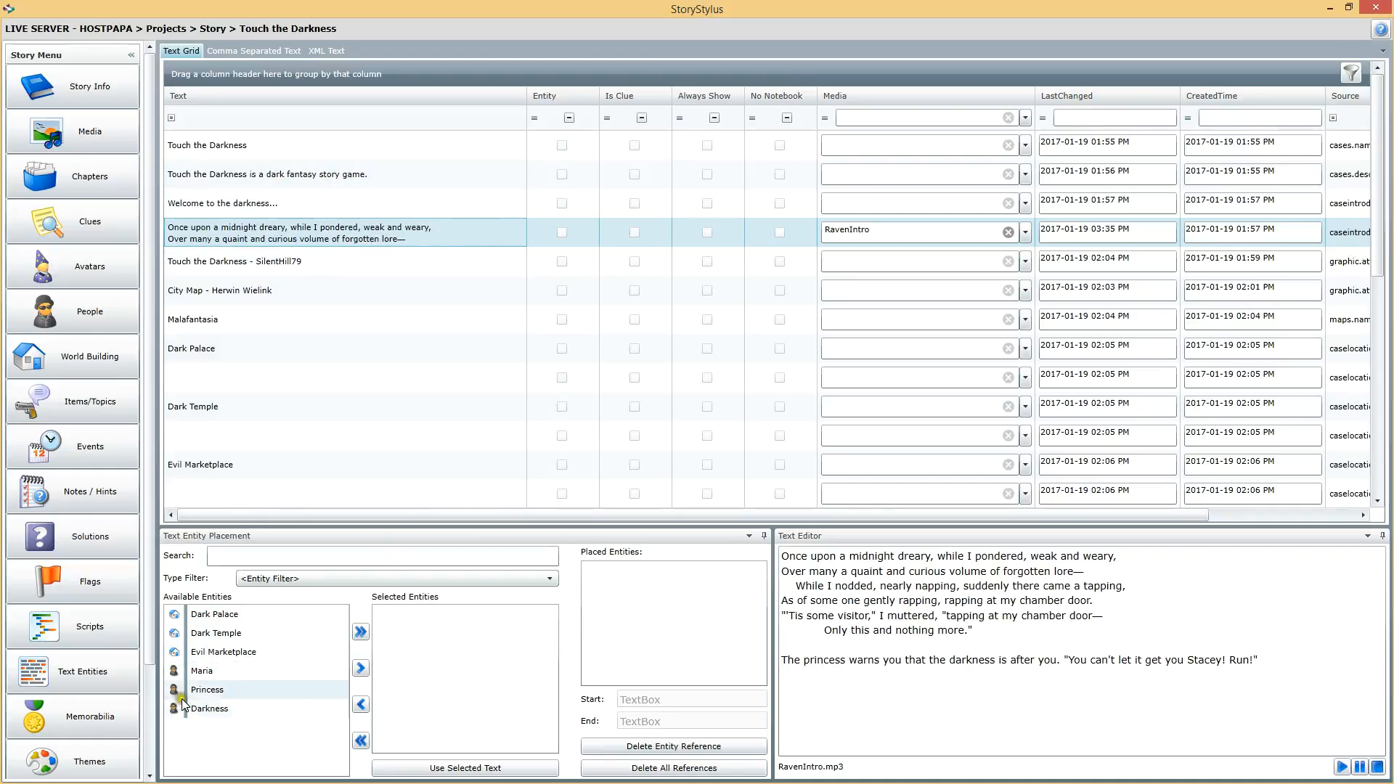
Step: Move the Princess and Darkness entities into the selected entities list for the poem text
left_click(202, 691)
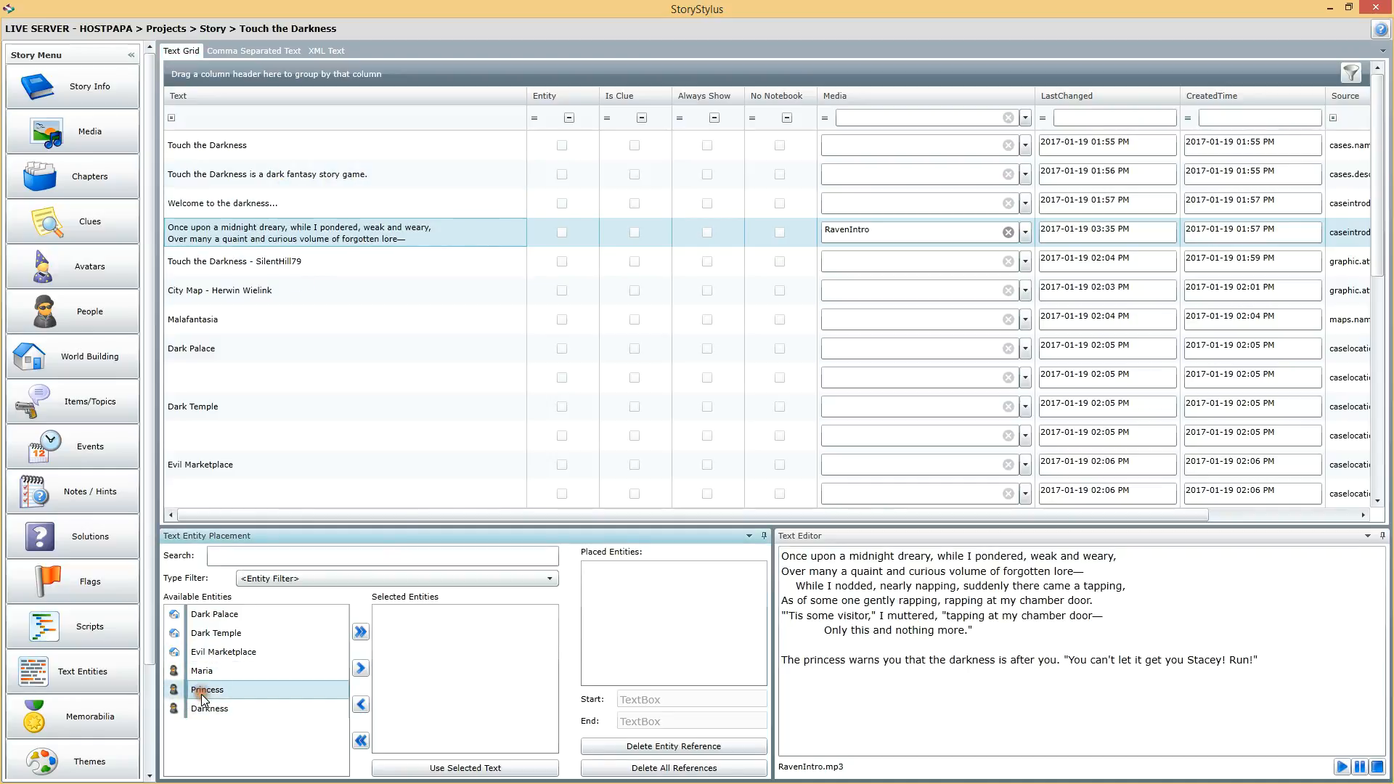
left_click(361, 669)
left_click(217, 708)
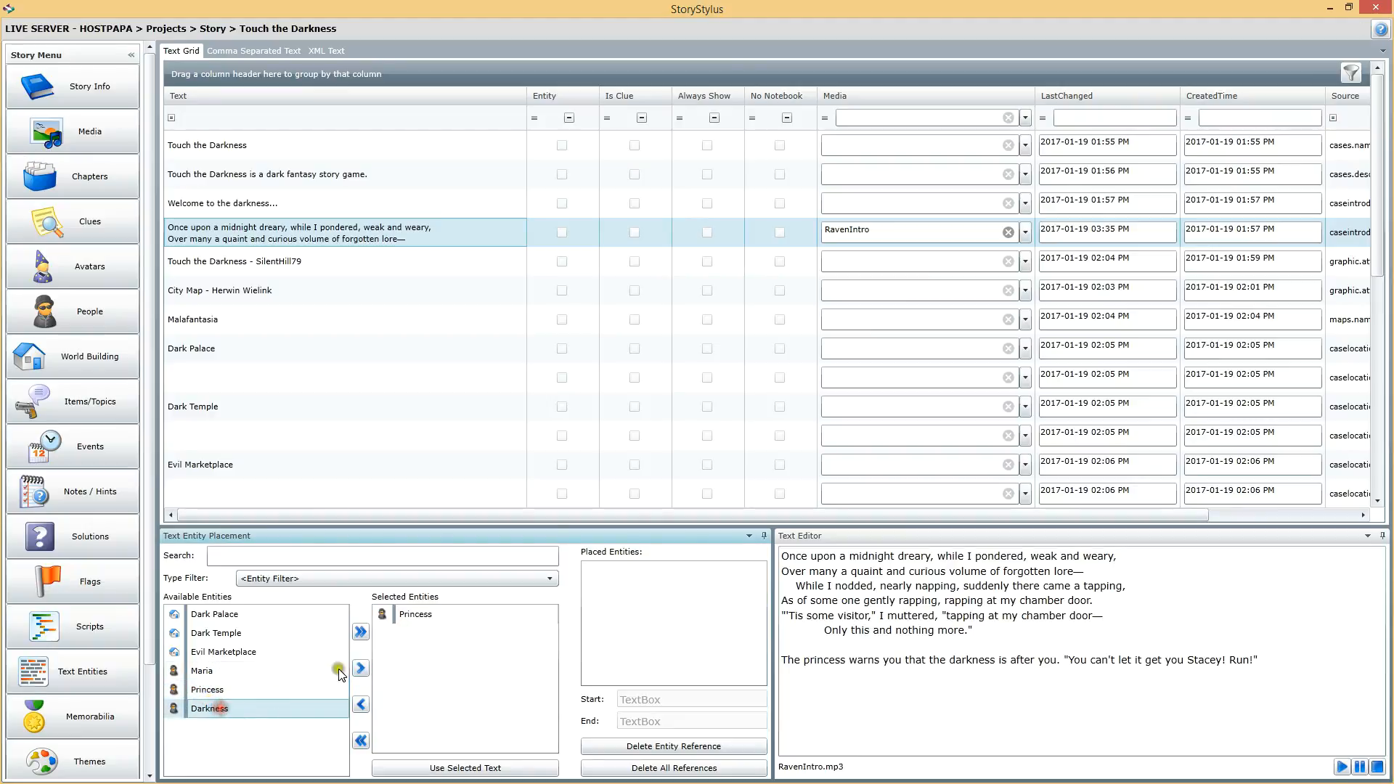
left_click(361, 669)
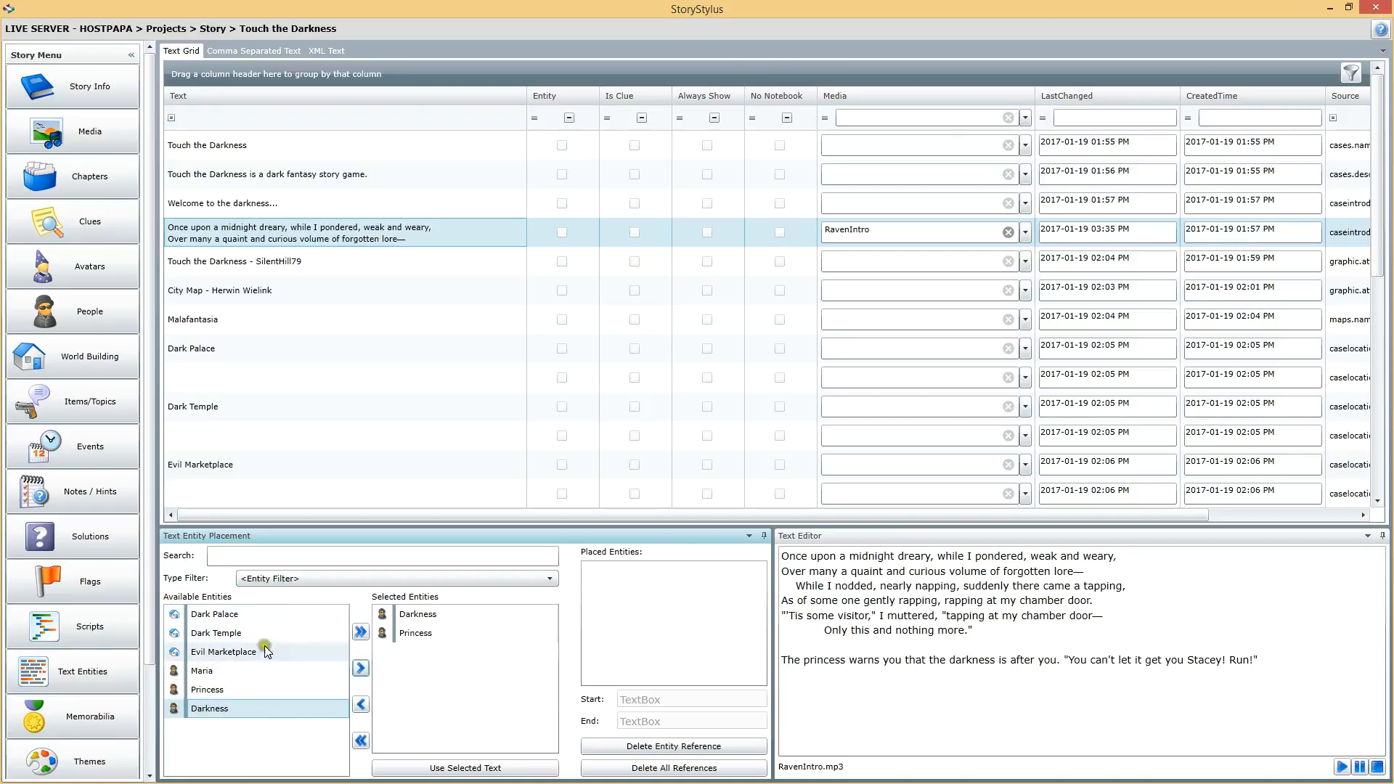
left_click(299, 577)
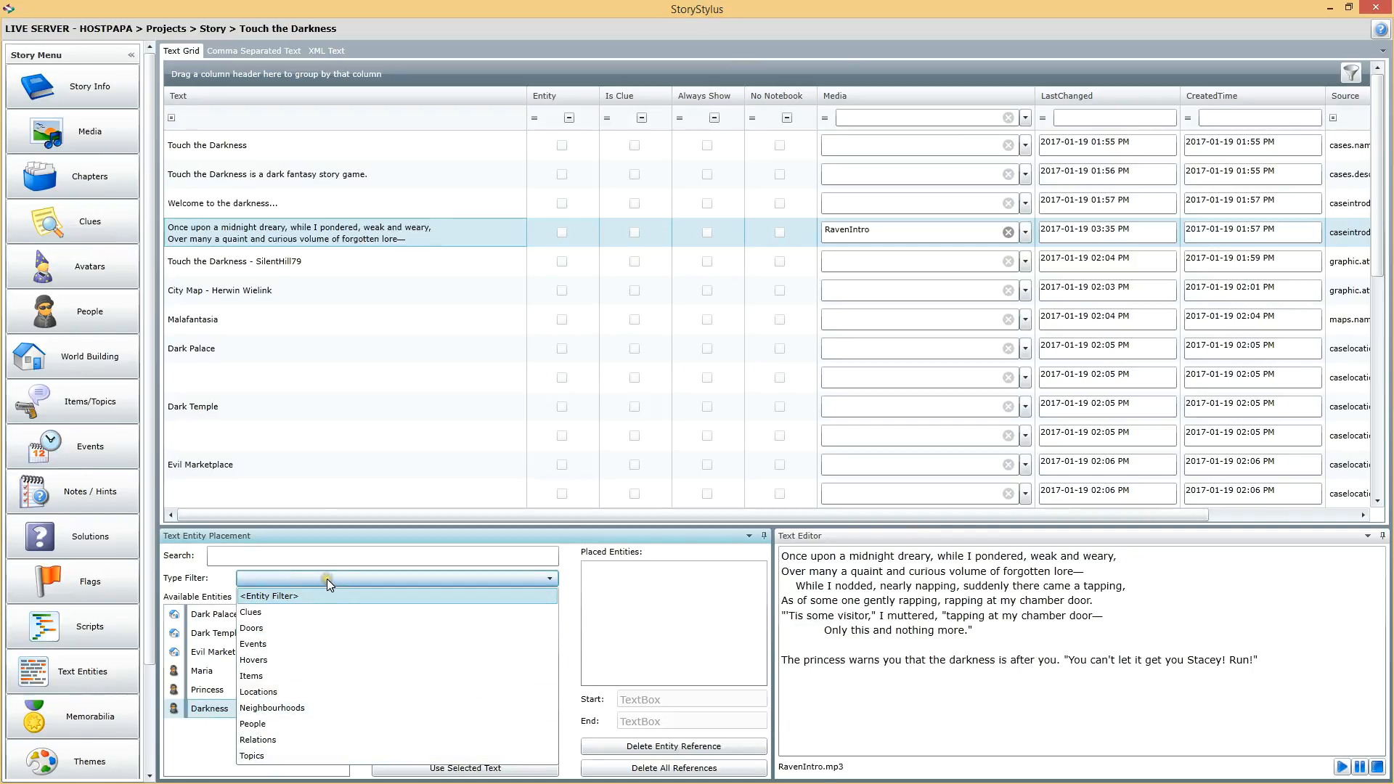
left_click(327, 578)
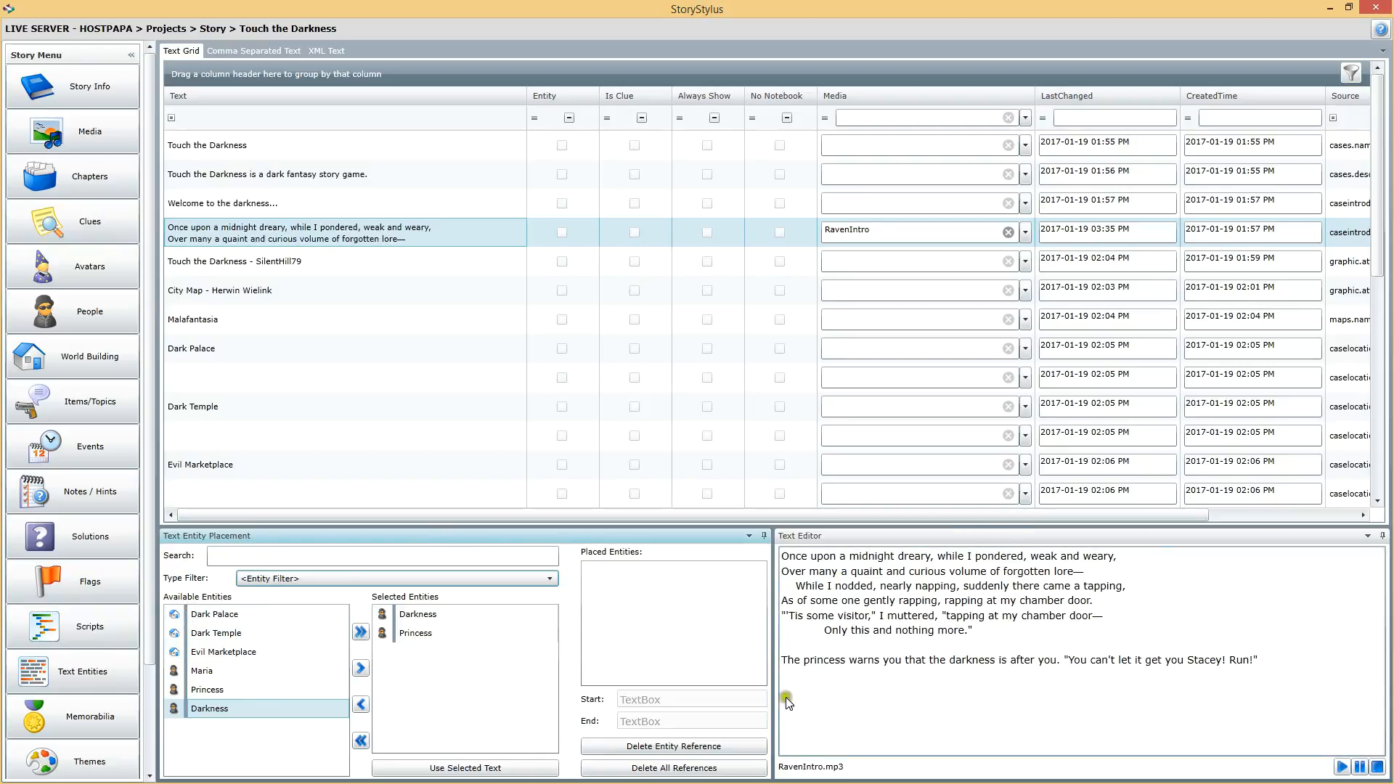
Step: Link the Princess entity to the word "princess" in the new paragraph
left_click_drag(804, 661, 846, 660)
left_click(435, 633)
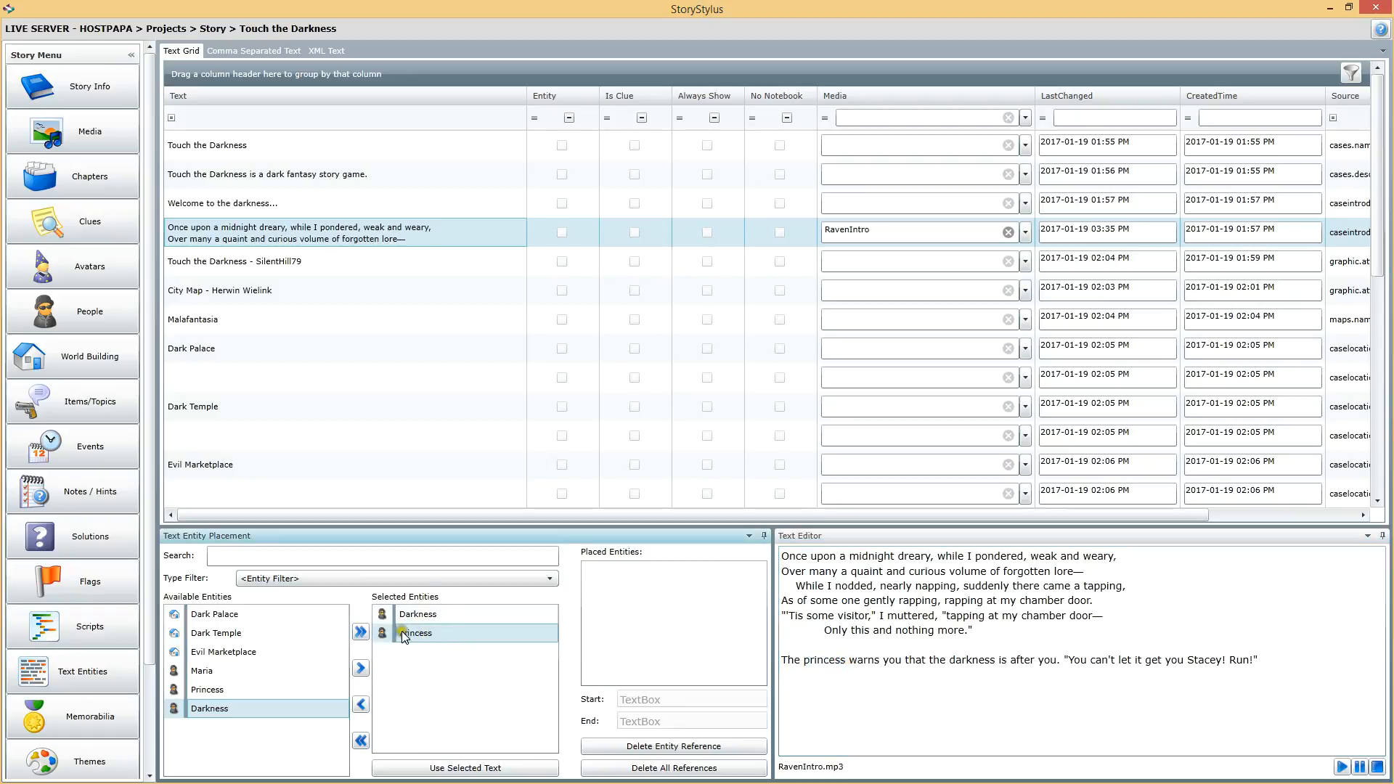
left_click(495, 768)
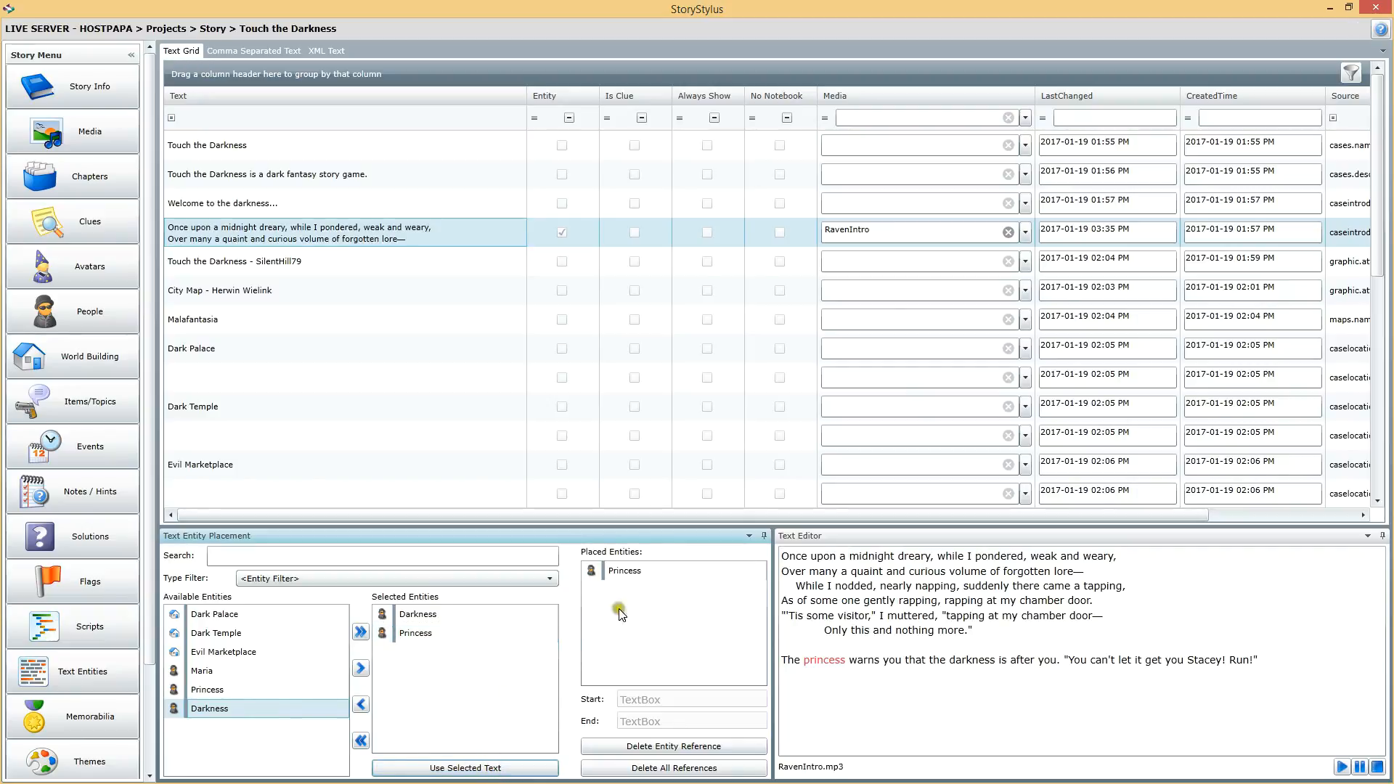
Step: Inspect the Princess placement and its highlighted range in the text
left_click(818, 662)
left_click(620, 570)
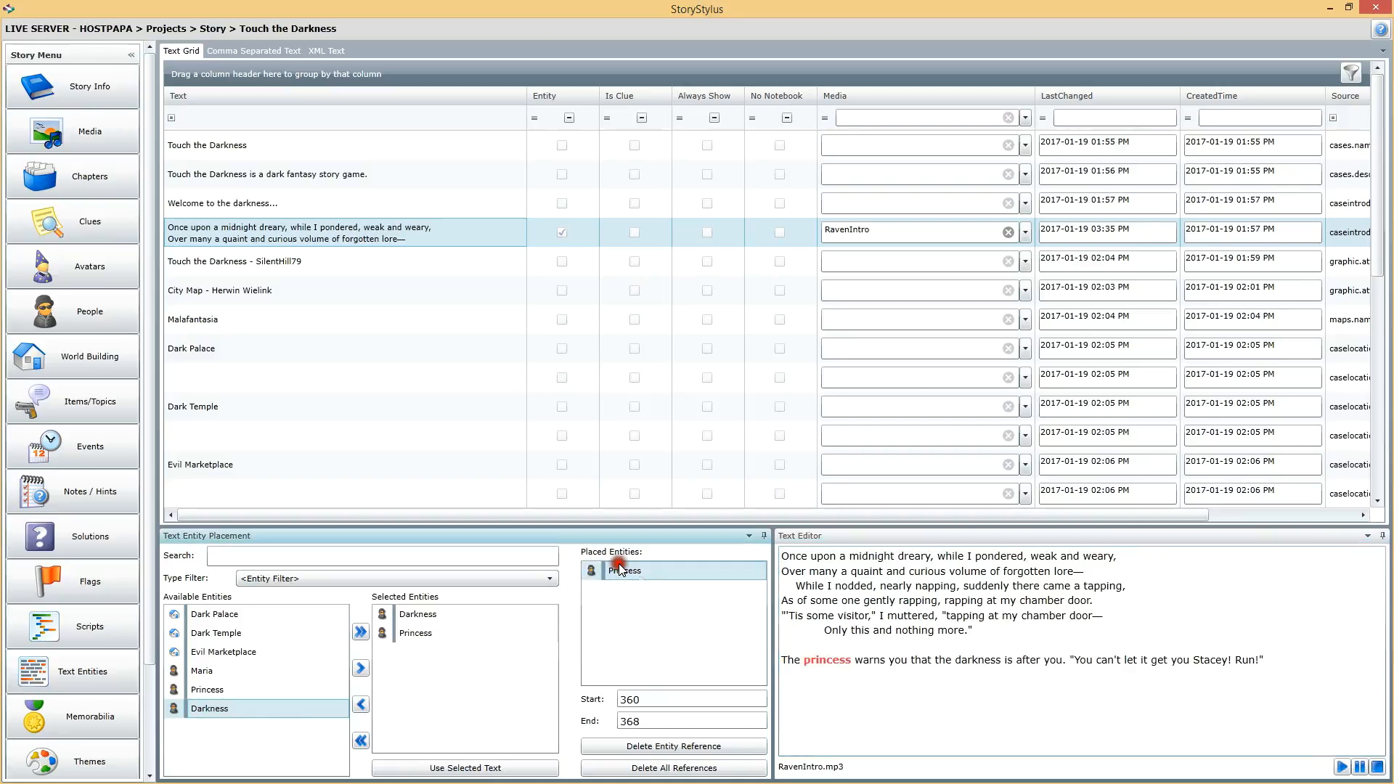
left_click(825, 662)
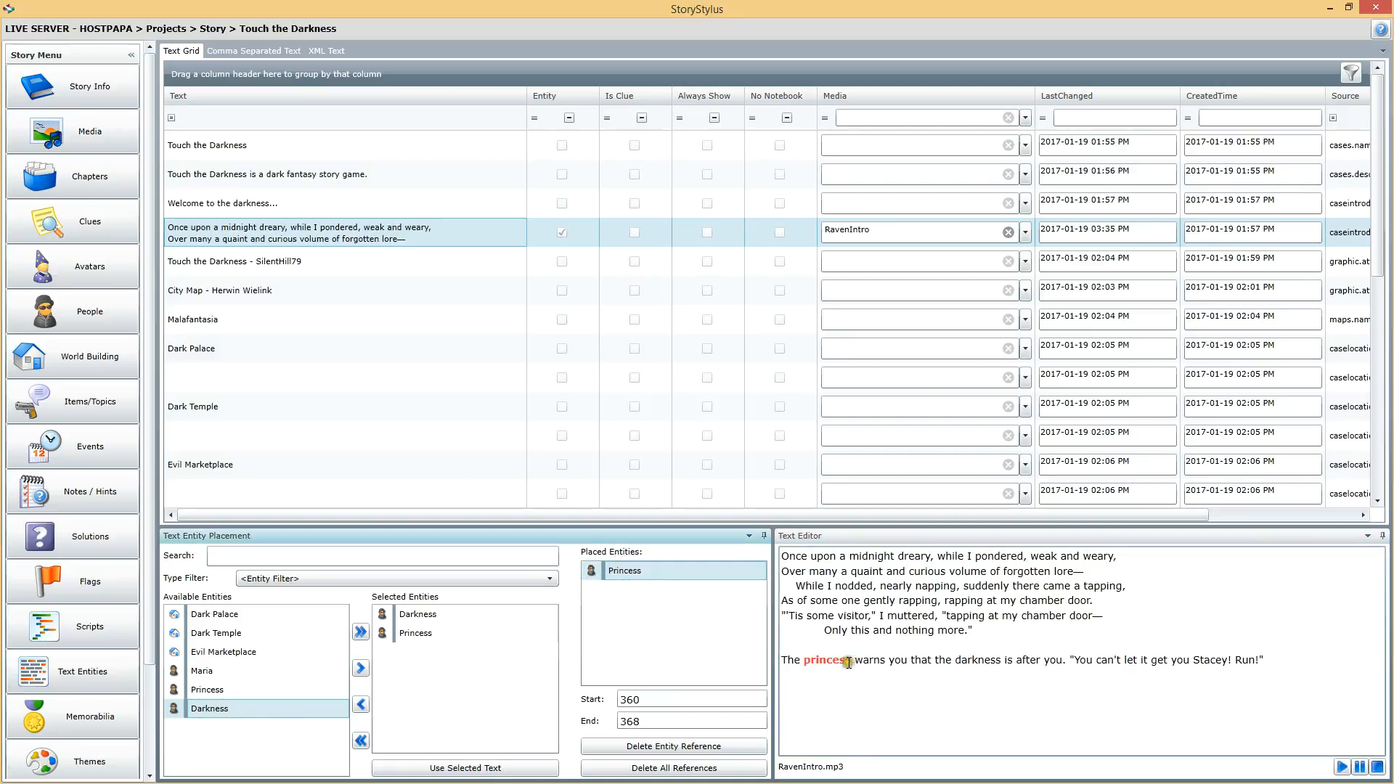
left_click(428, 636)
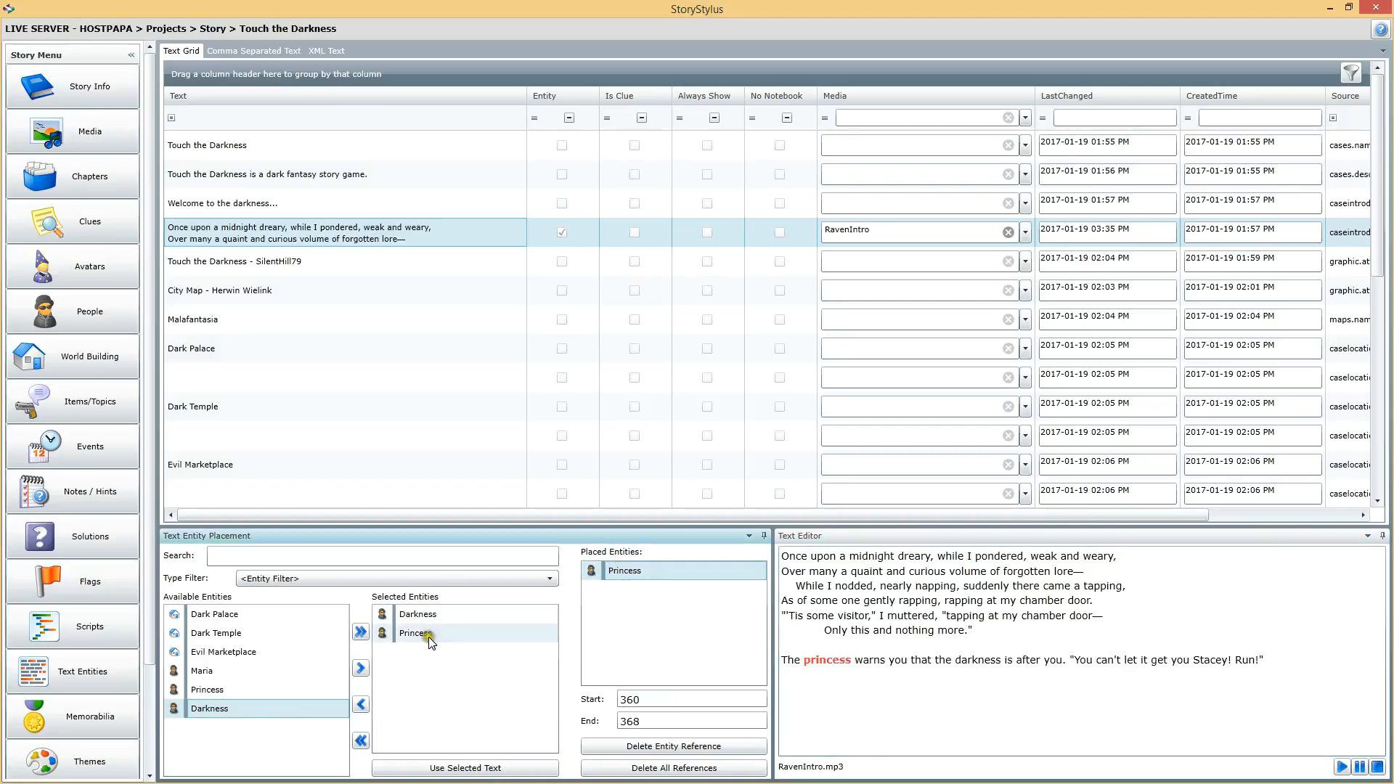
left_click(808, 651)
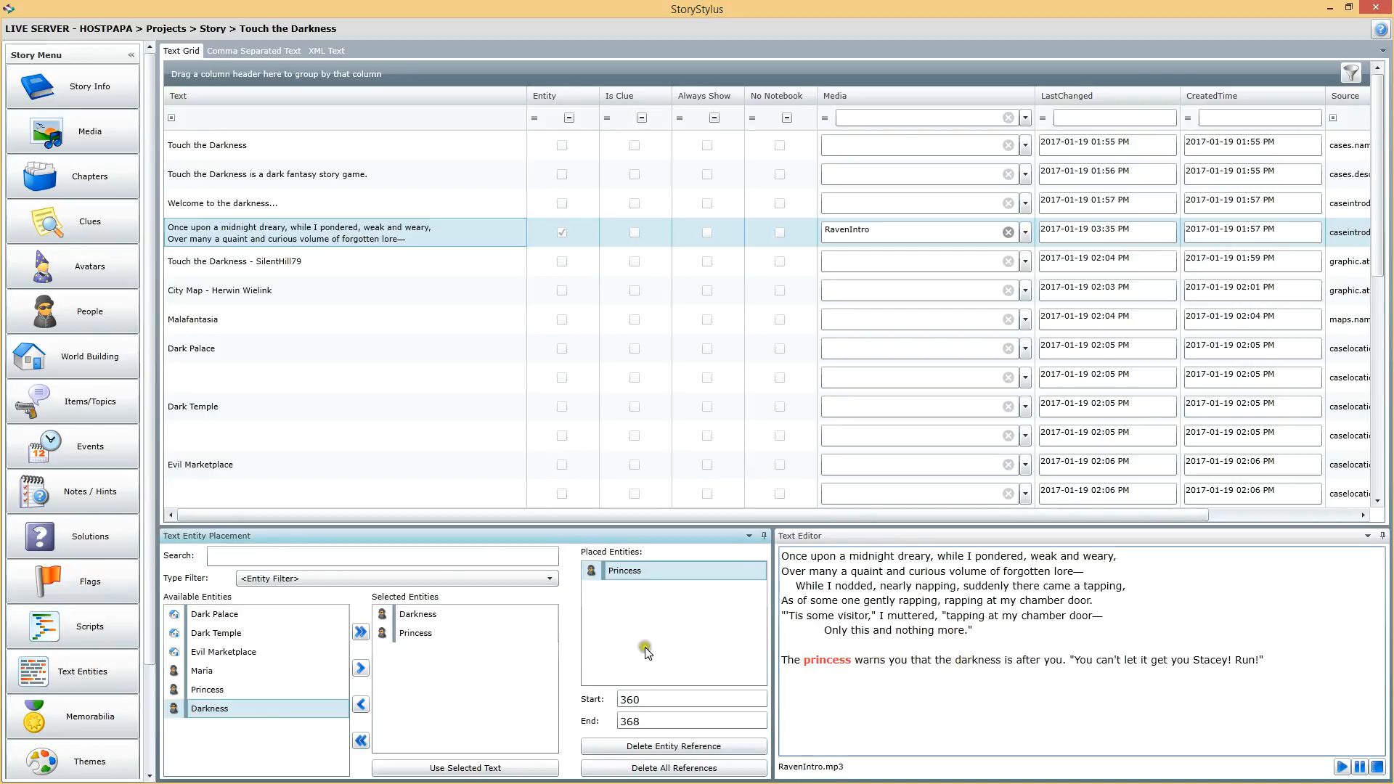
Step: Link the Darkness entity to the word "darkness" in the same paragraph
left_click(428, 614)
left_click(954, 678)
left_click_drag(954, 662, 1005, 661)
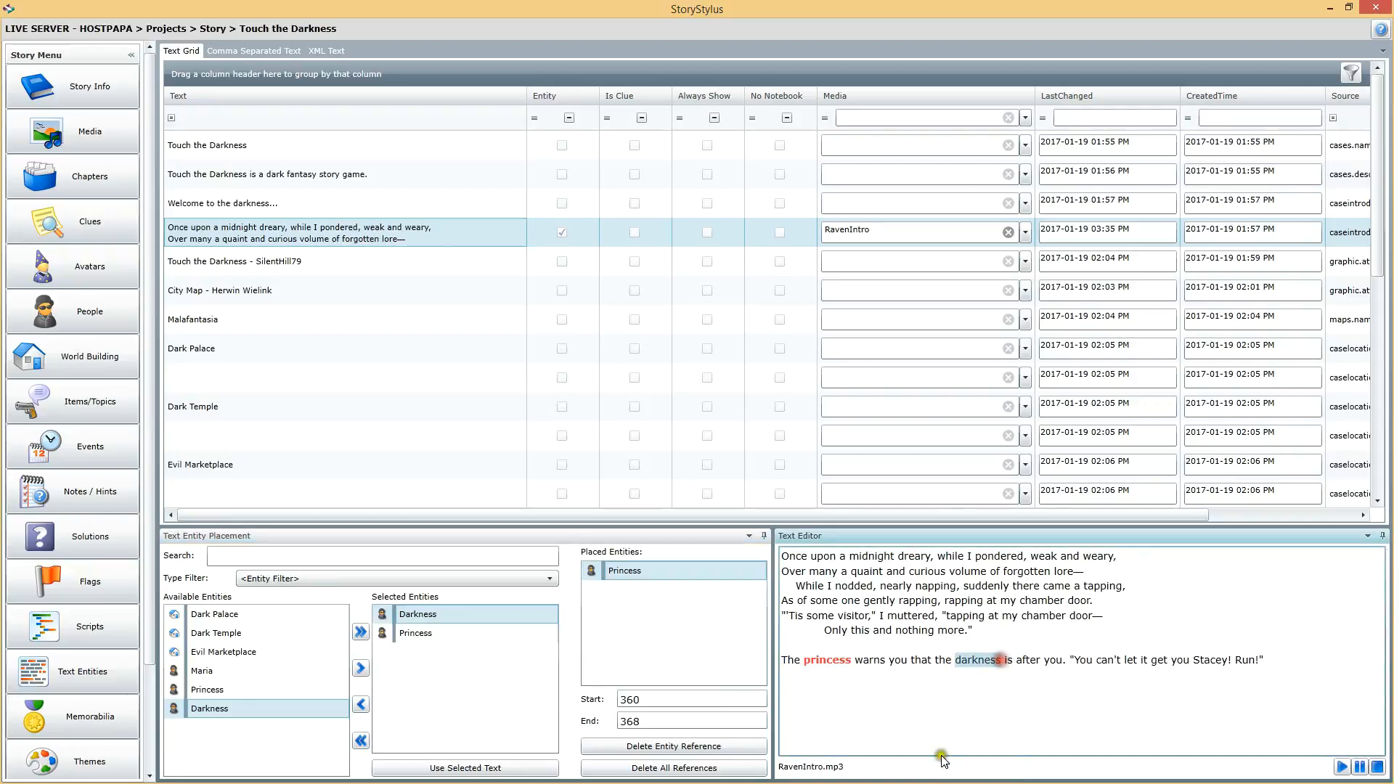
left_click(459, 767)
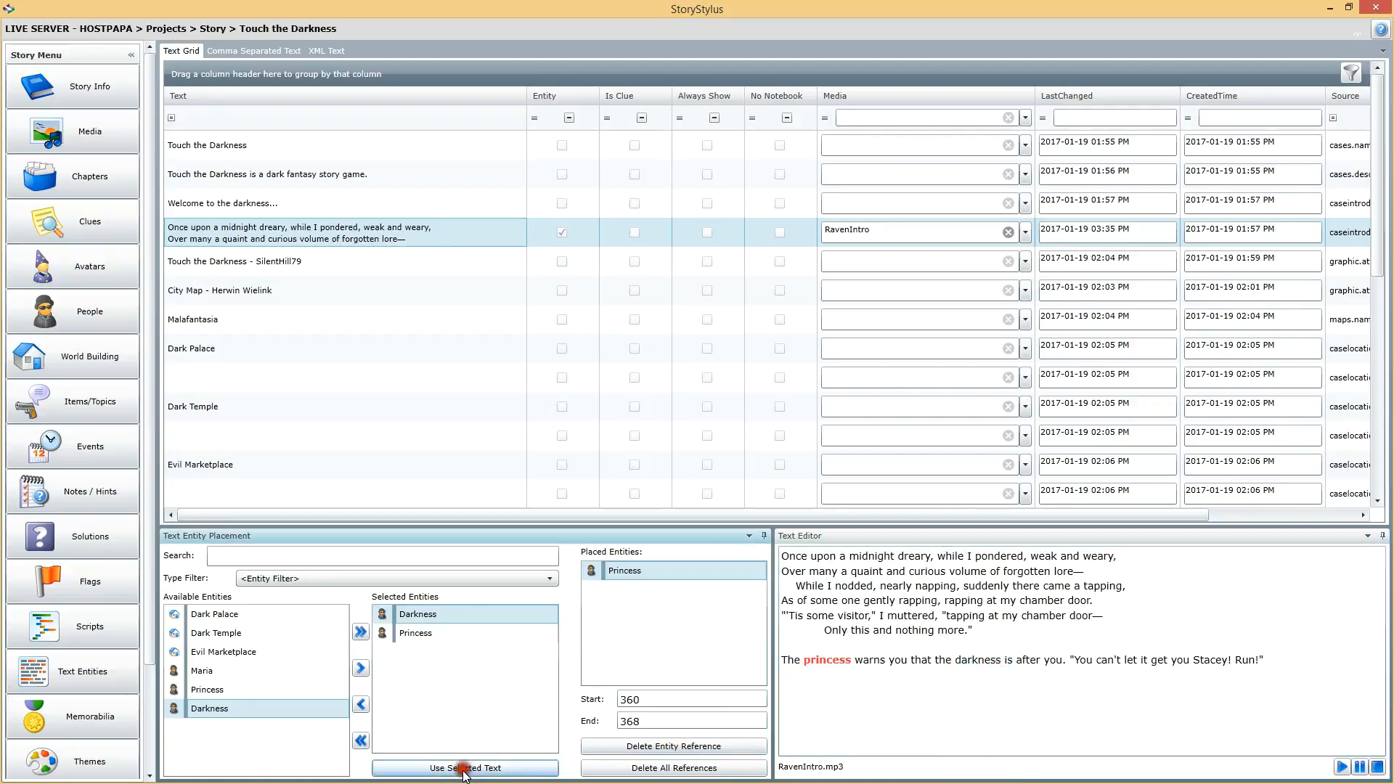
Step: Inspect the Princess and Darkness placements and their highlighted words in the text
left_click(958, 663)
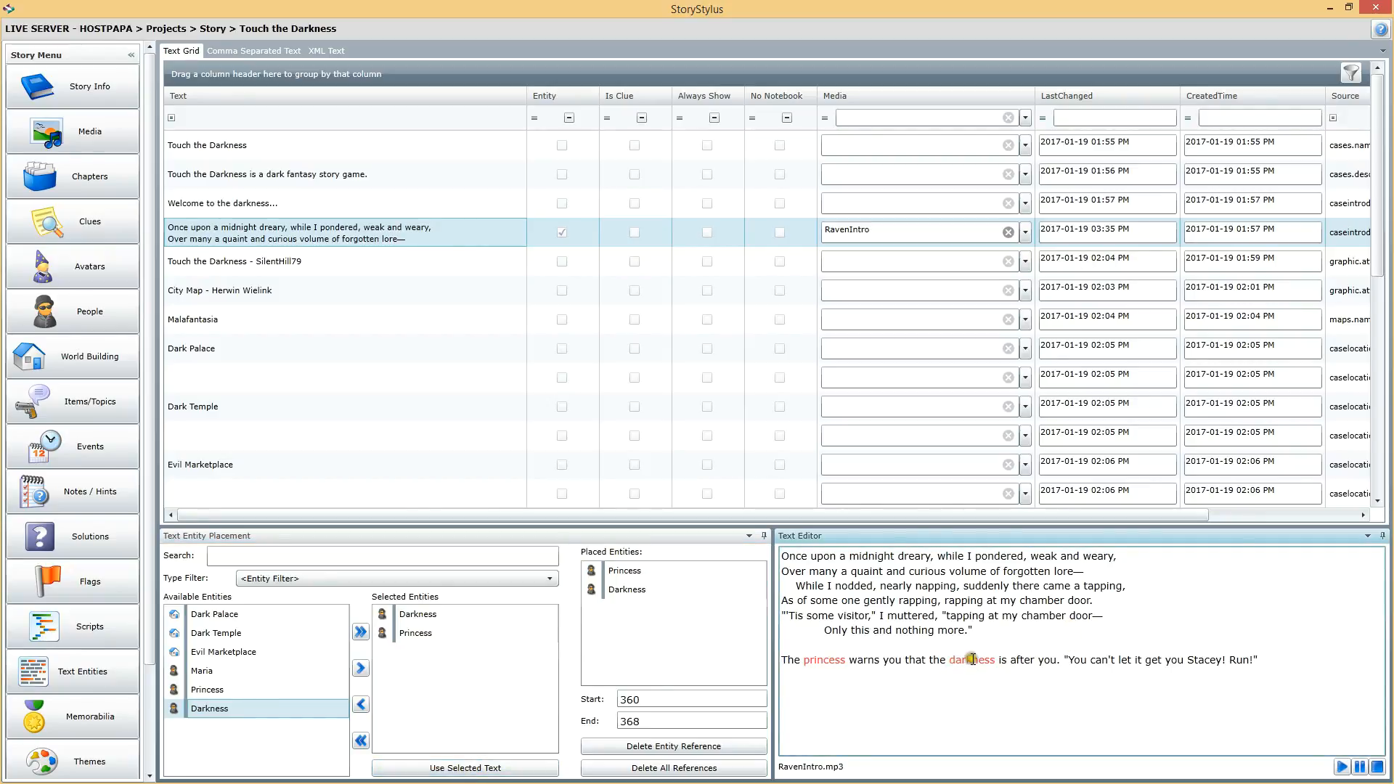
left_click(622, 588)
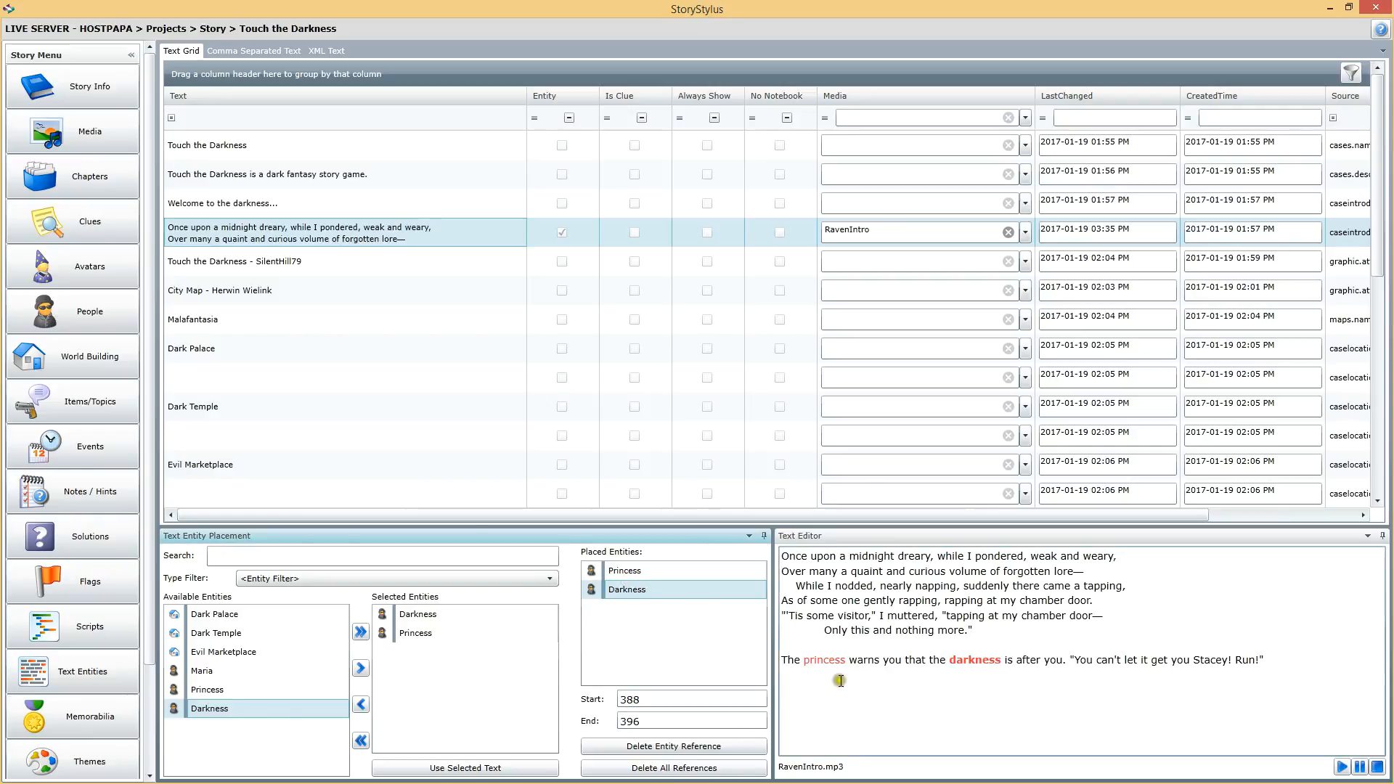
left_click(638, 574)
left_click(630, 589)
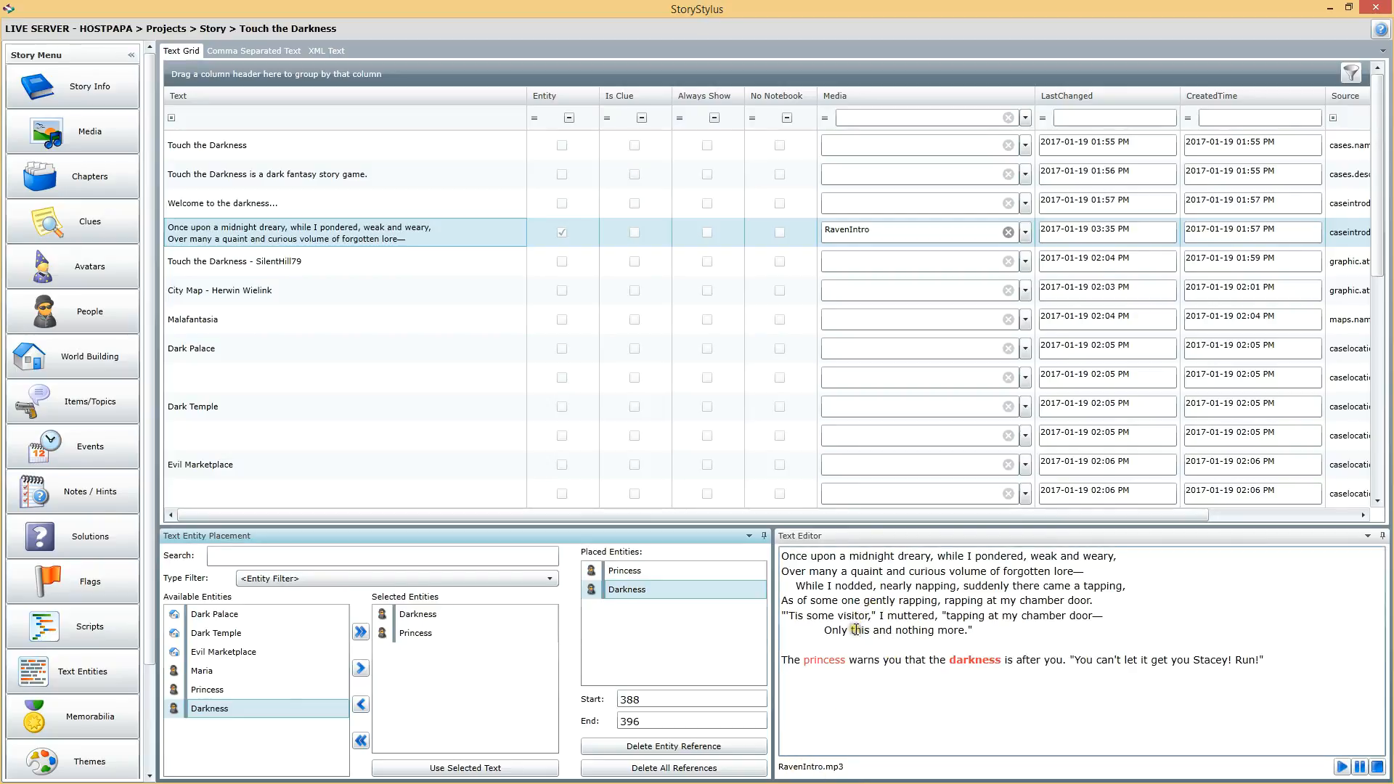
left_click_drag(892, 617, 892, 626)
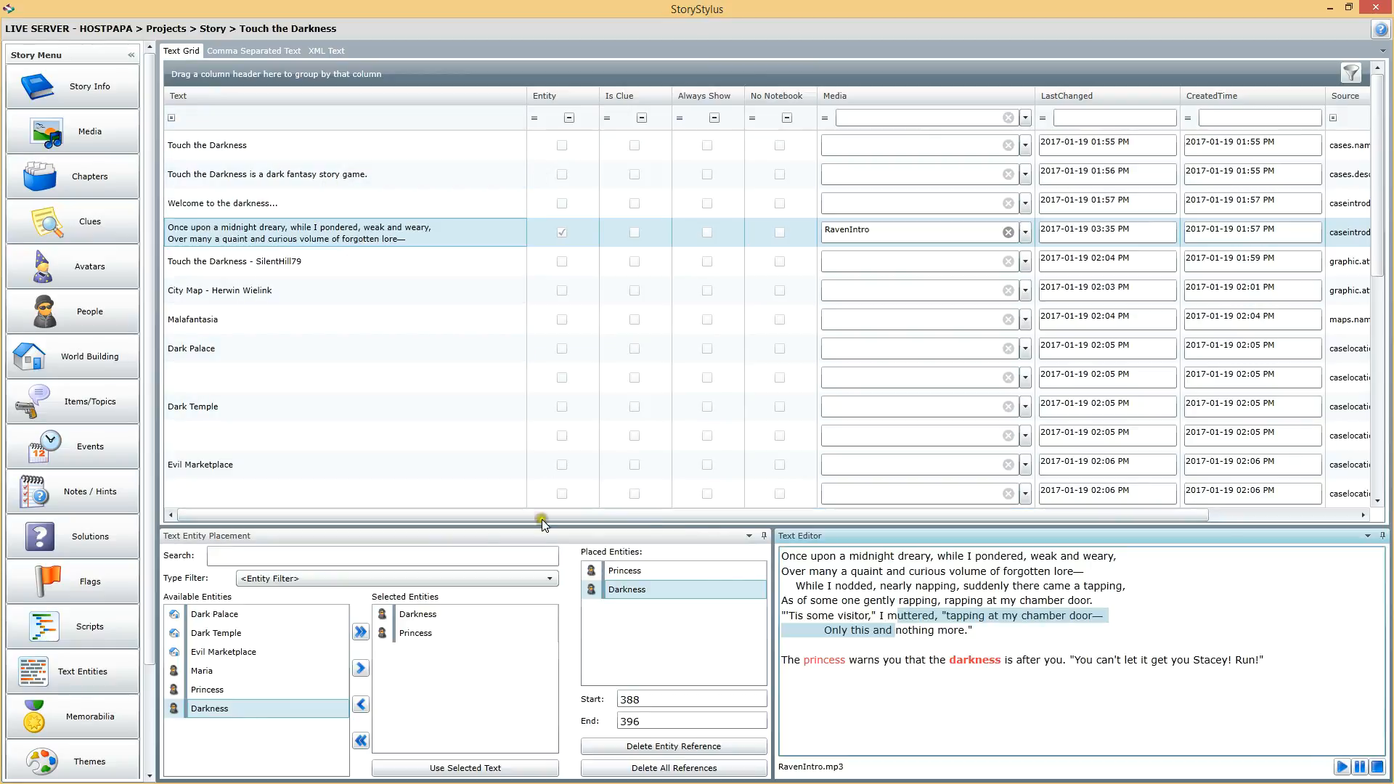
Step: Filter the text grid to entries marked as Entity, then clear the filter
left_click(568, 118)
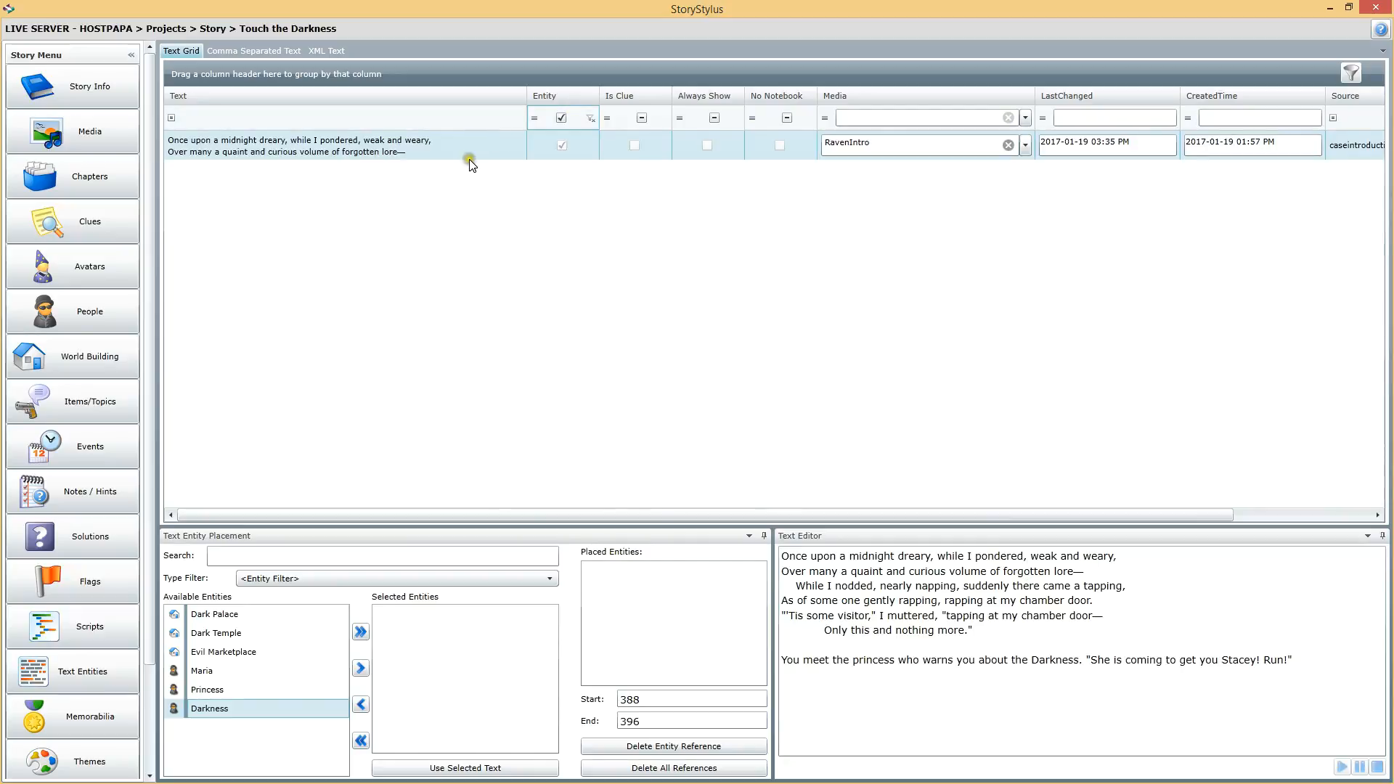
left_click(465, 148)
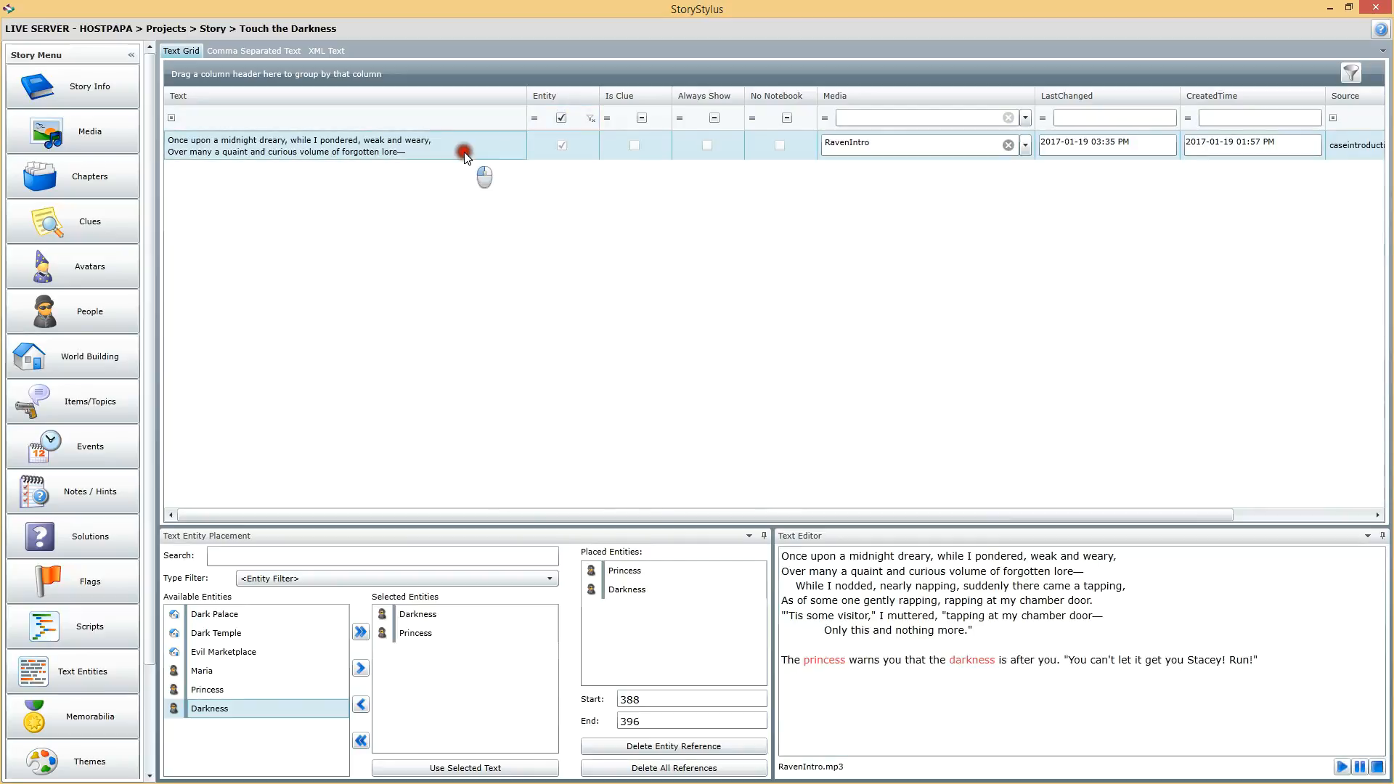
left_click(590, 120)
left_click(626, 122)
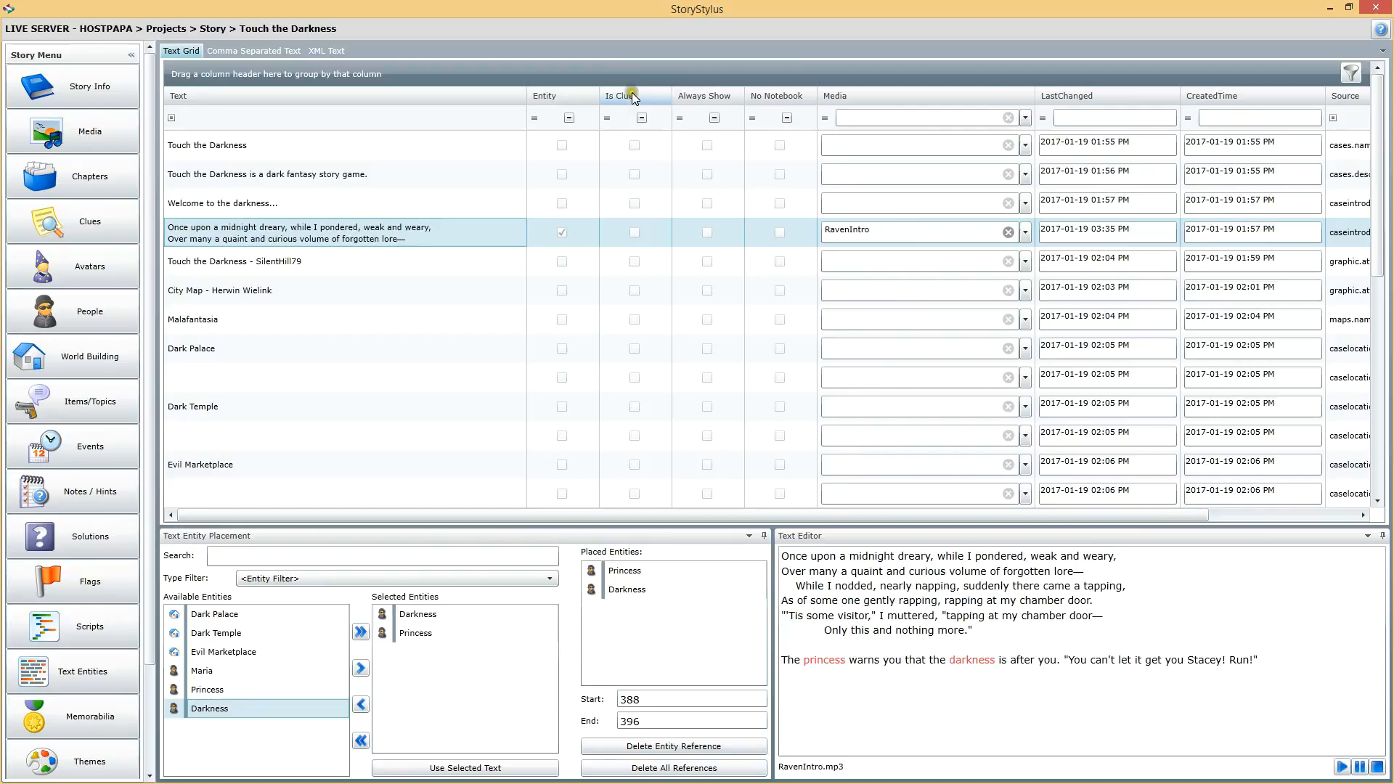
left_click(641, 350)
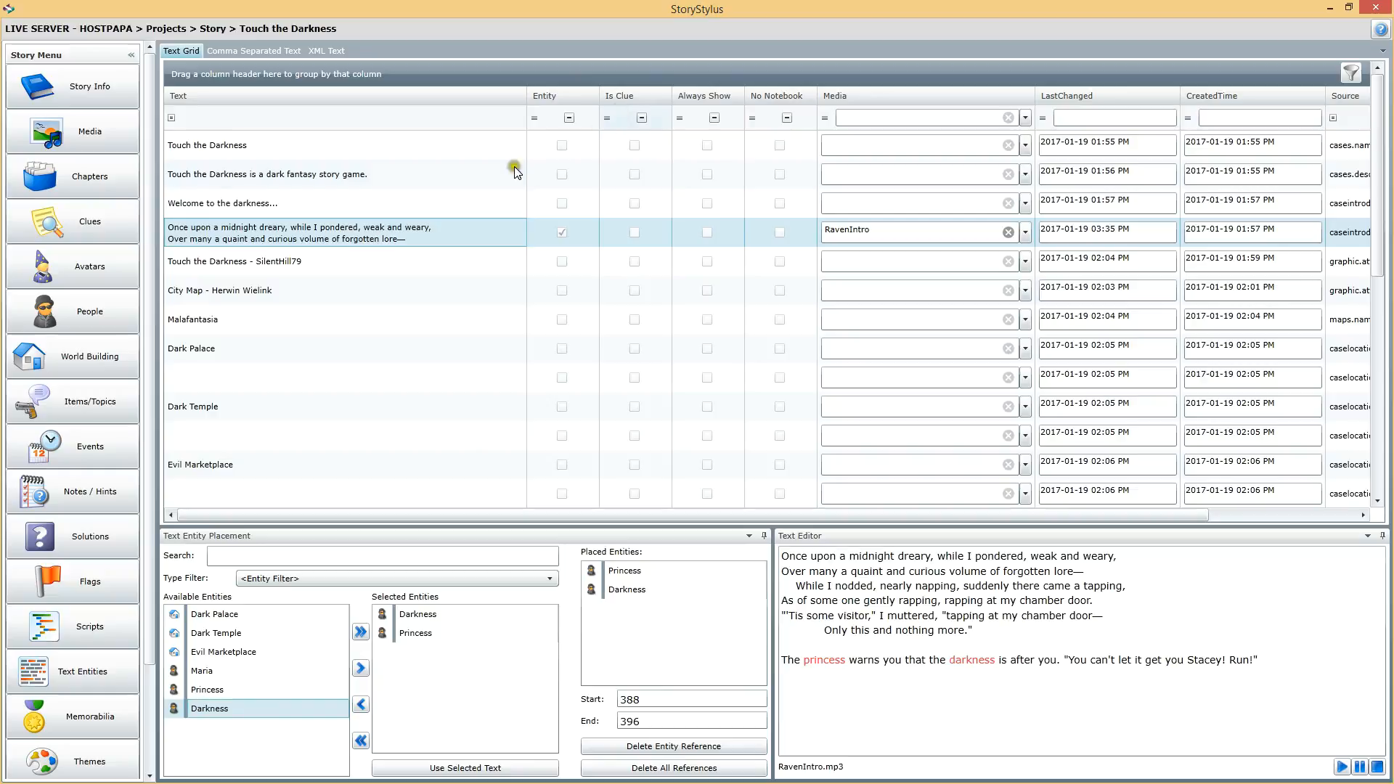
left_click(390, 263)
left_click(396, 244)
Step: Switch to the browser and start playing Touch the Darkness with the Stacey Book character
left_click(816, 645)
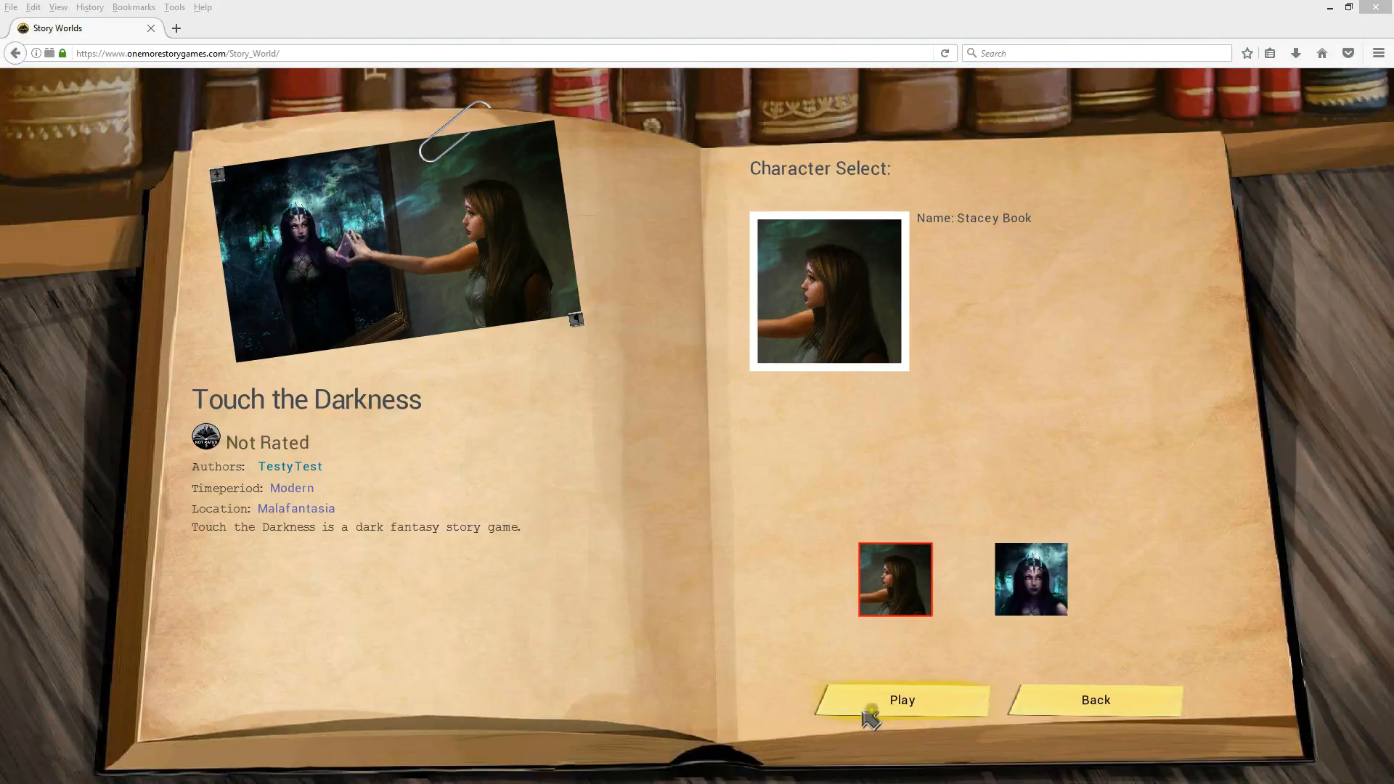
left_click(894, 699)
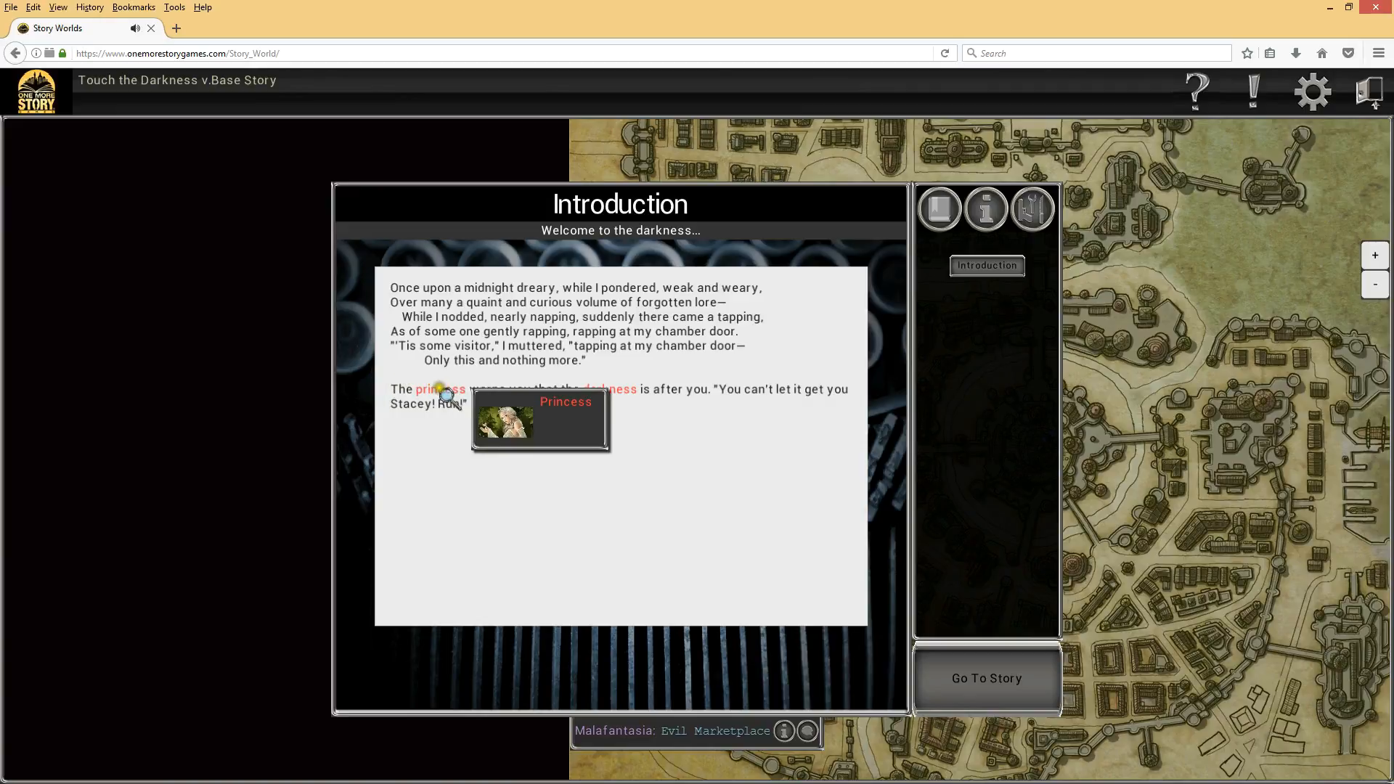
Step: Check the linked words' pop-ups and the Starting Information list in the Introduction
left_click(608, 386)
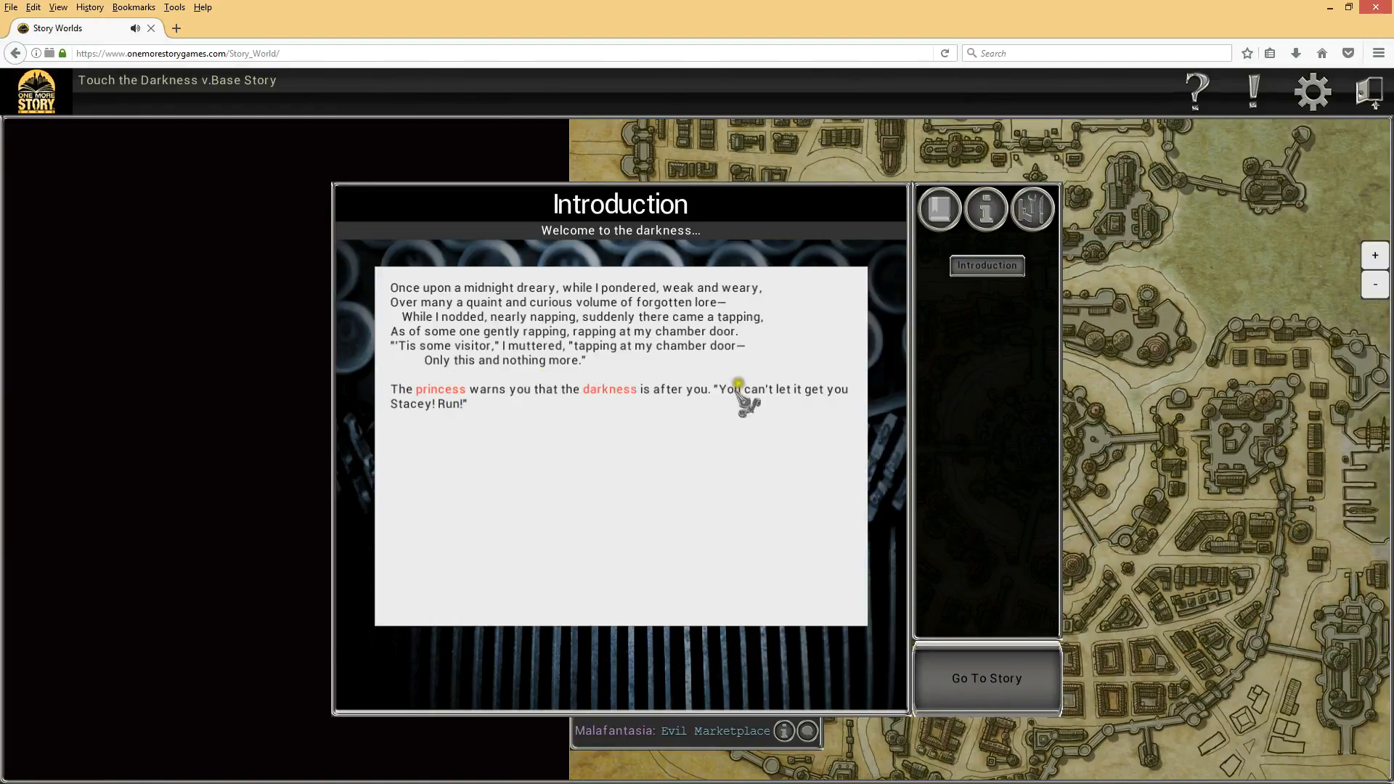
left_click(985, 216)
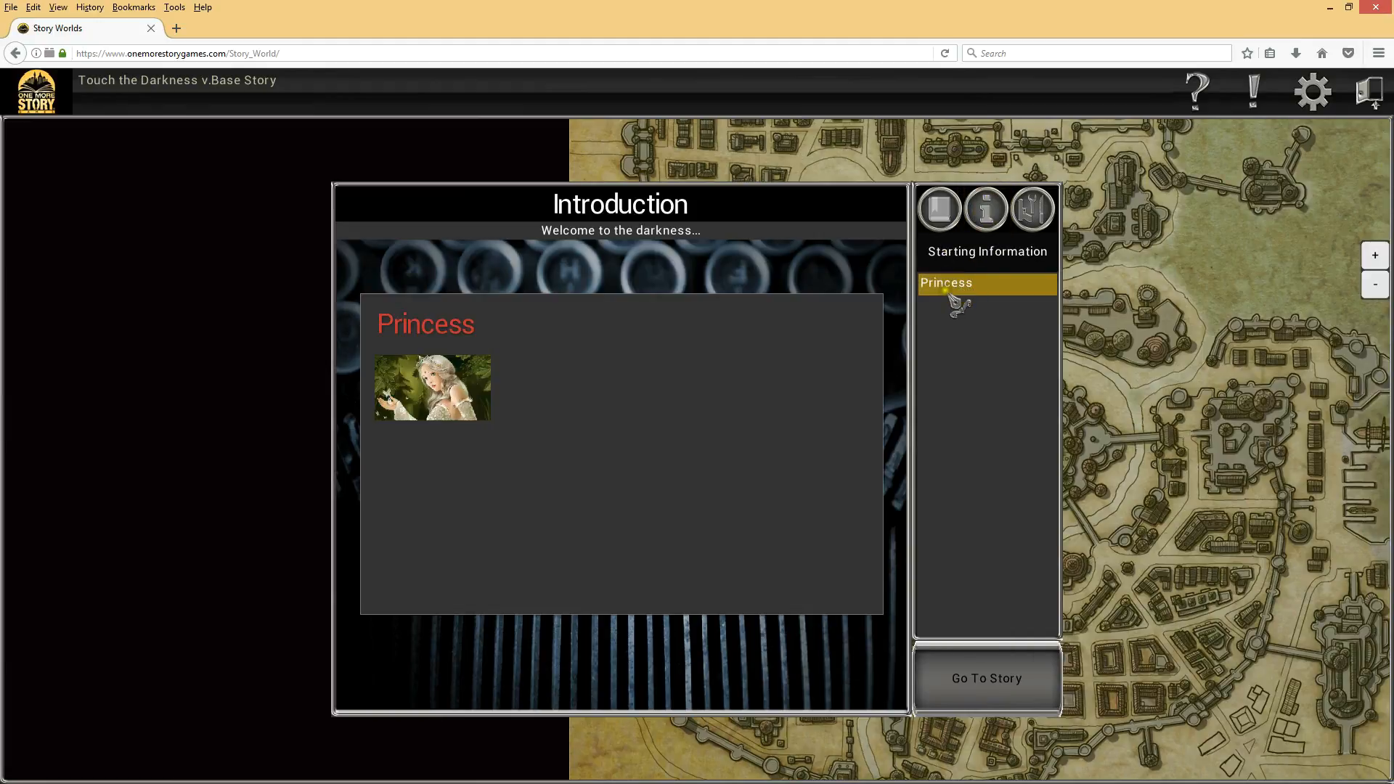
left_click(939, 208)
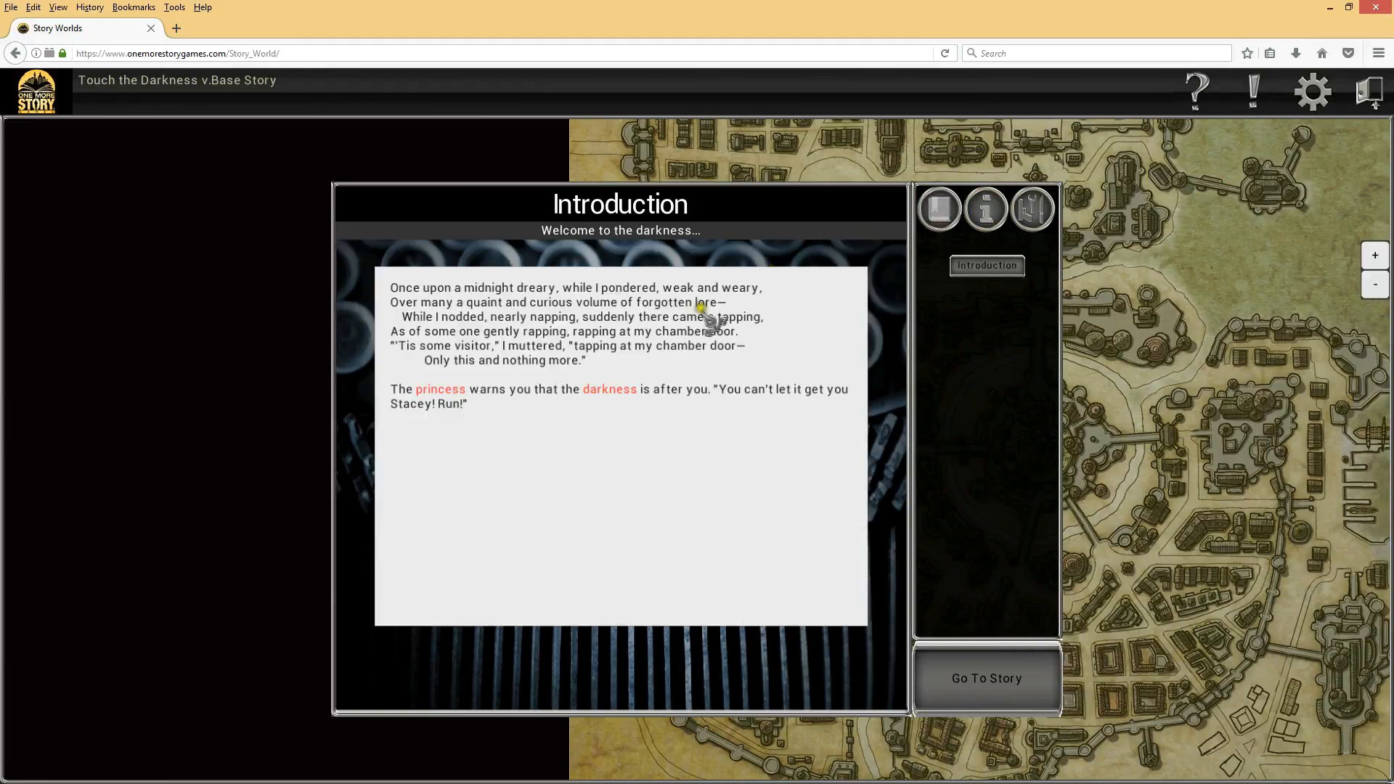
left_click(628, 395)
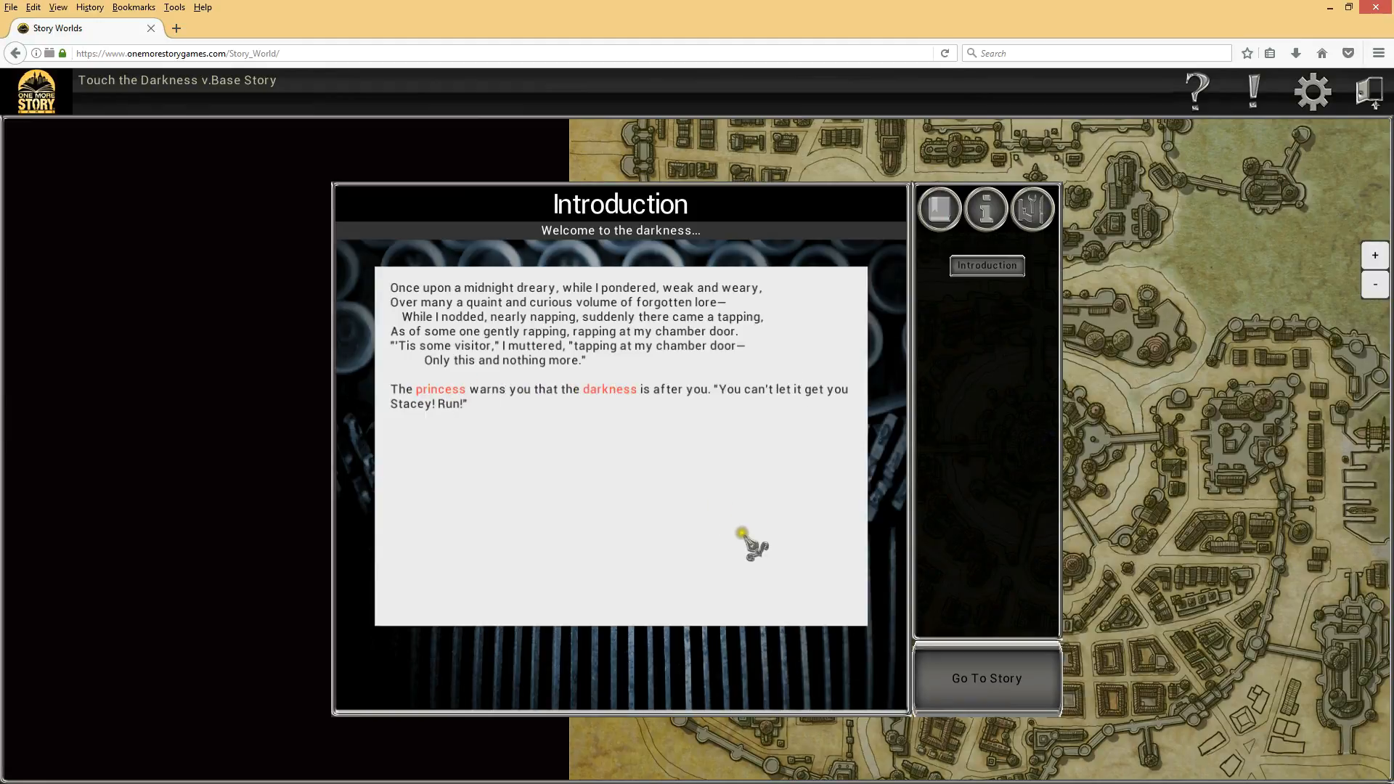
Step: Enter the story and view the Princess and Darkness entries in the People list
left_click(977, 679)
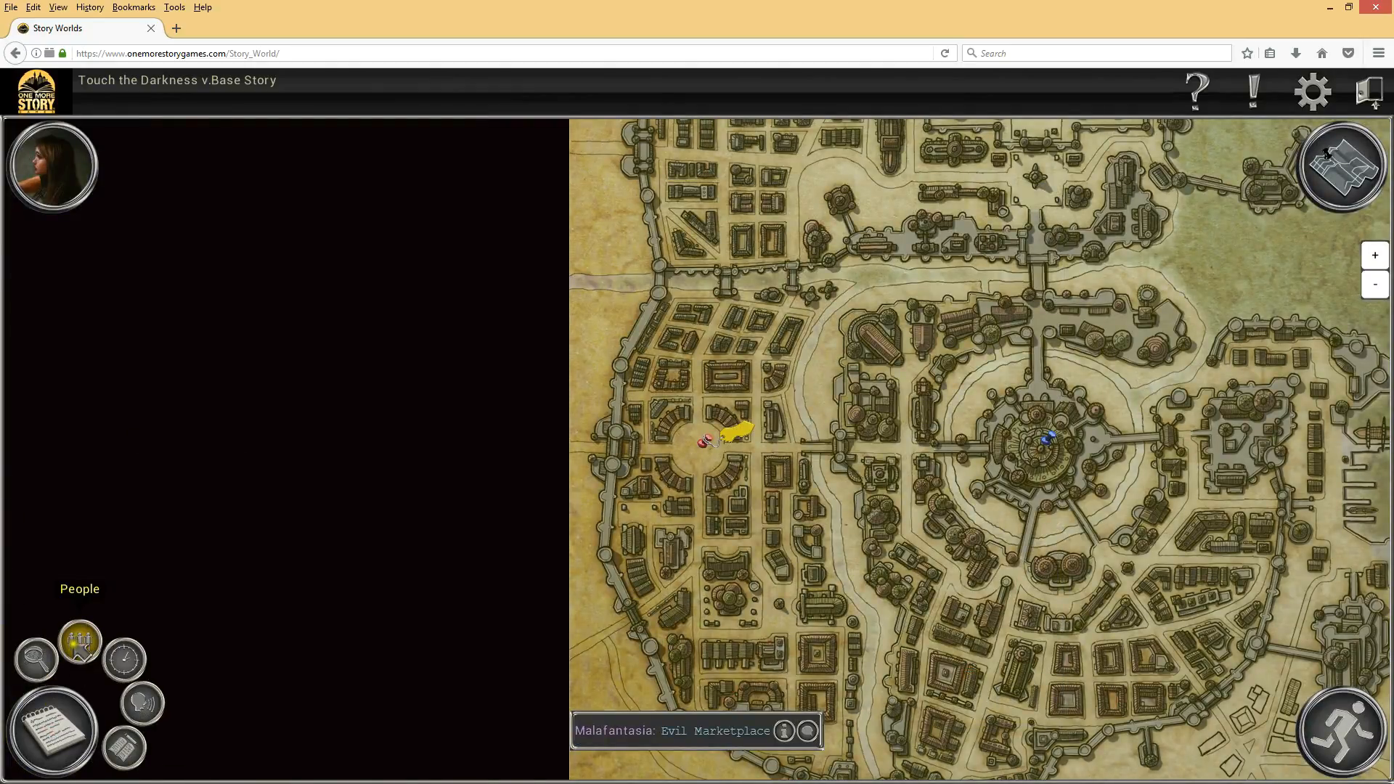
left_click(78, 648)
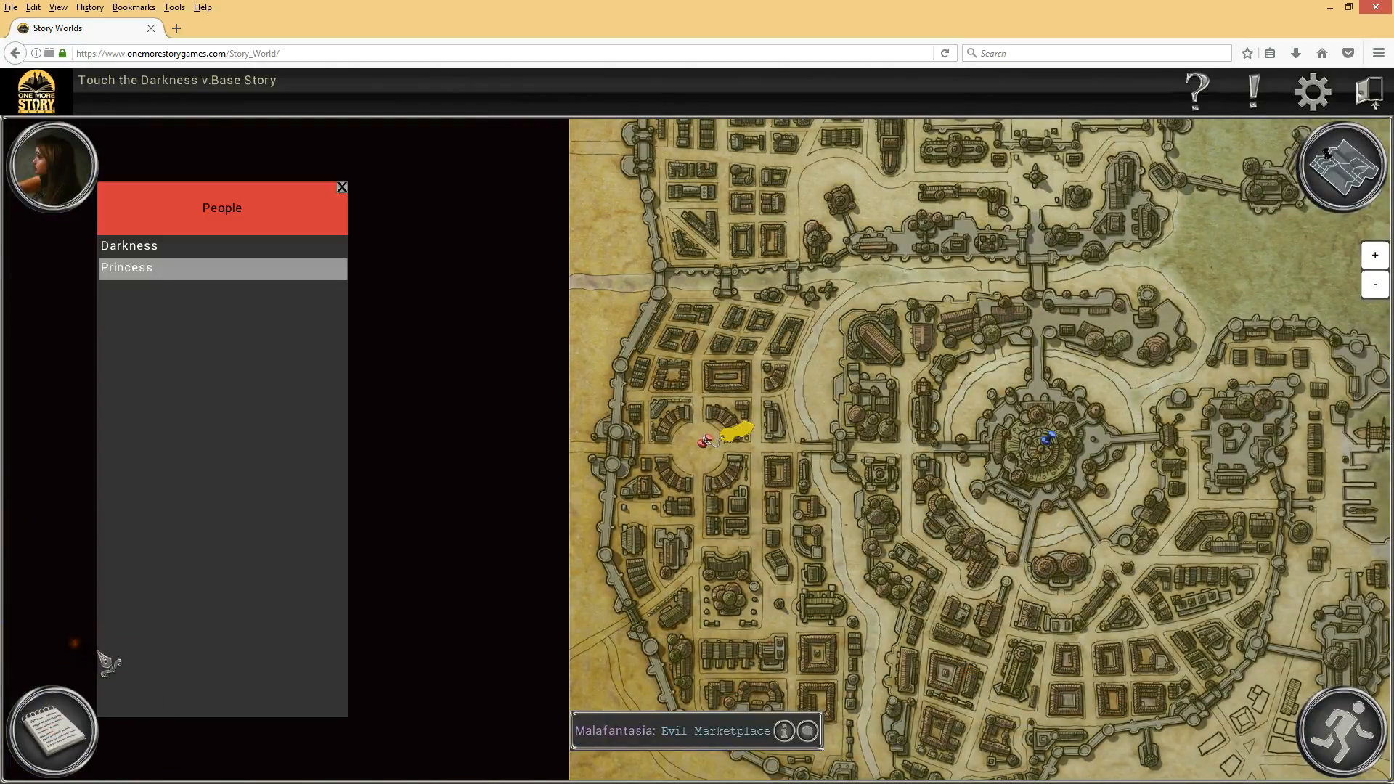
left_click(148, 270)
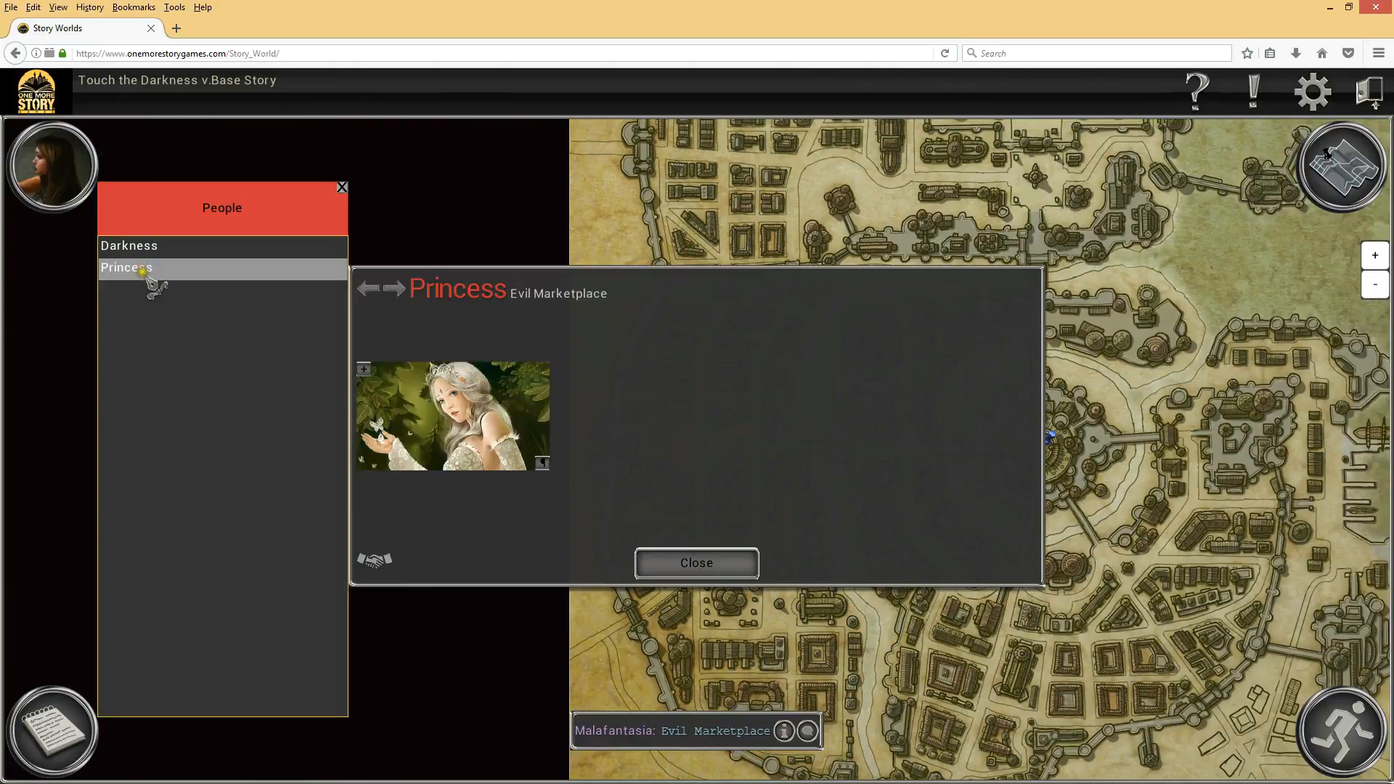
left_click(192, 251)
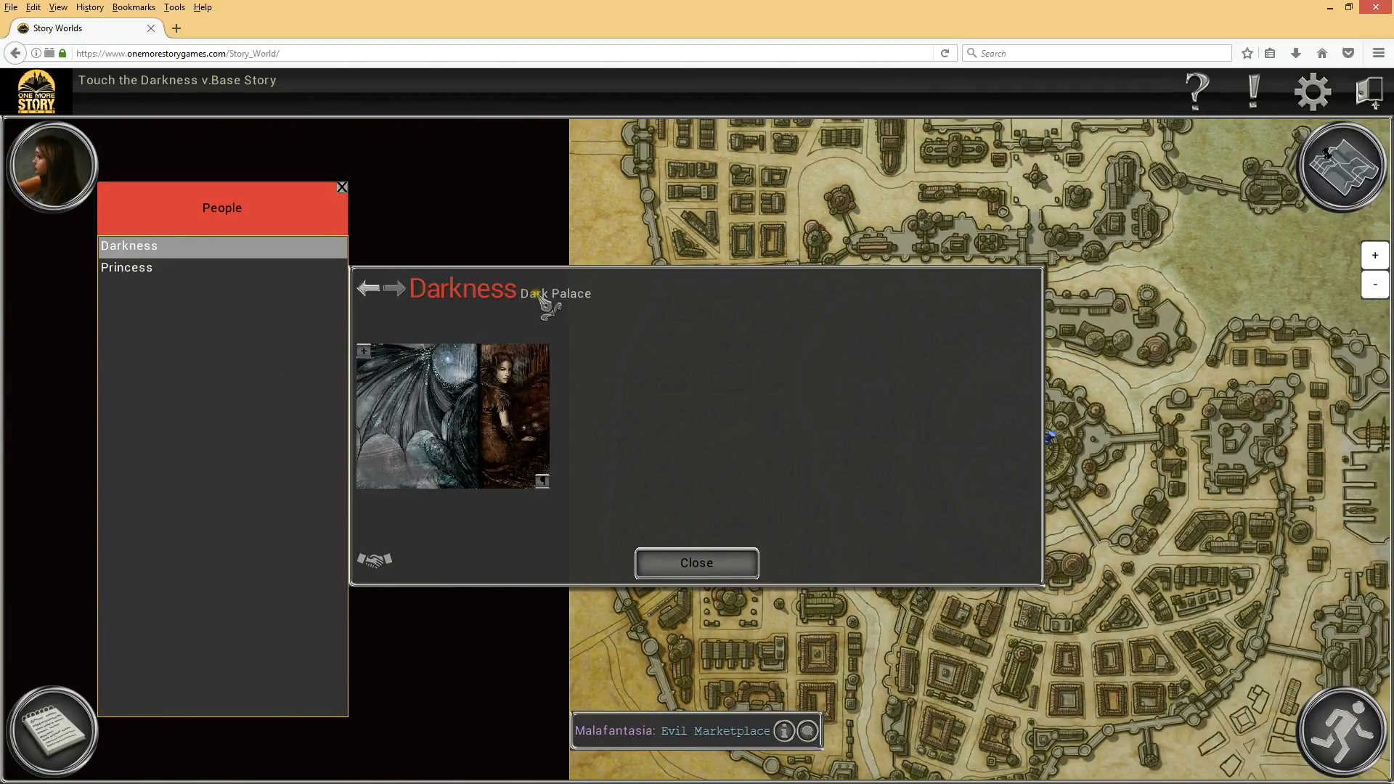
left_click(715, 571)
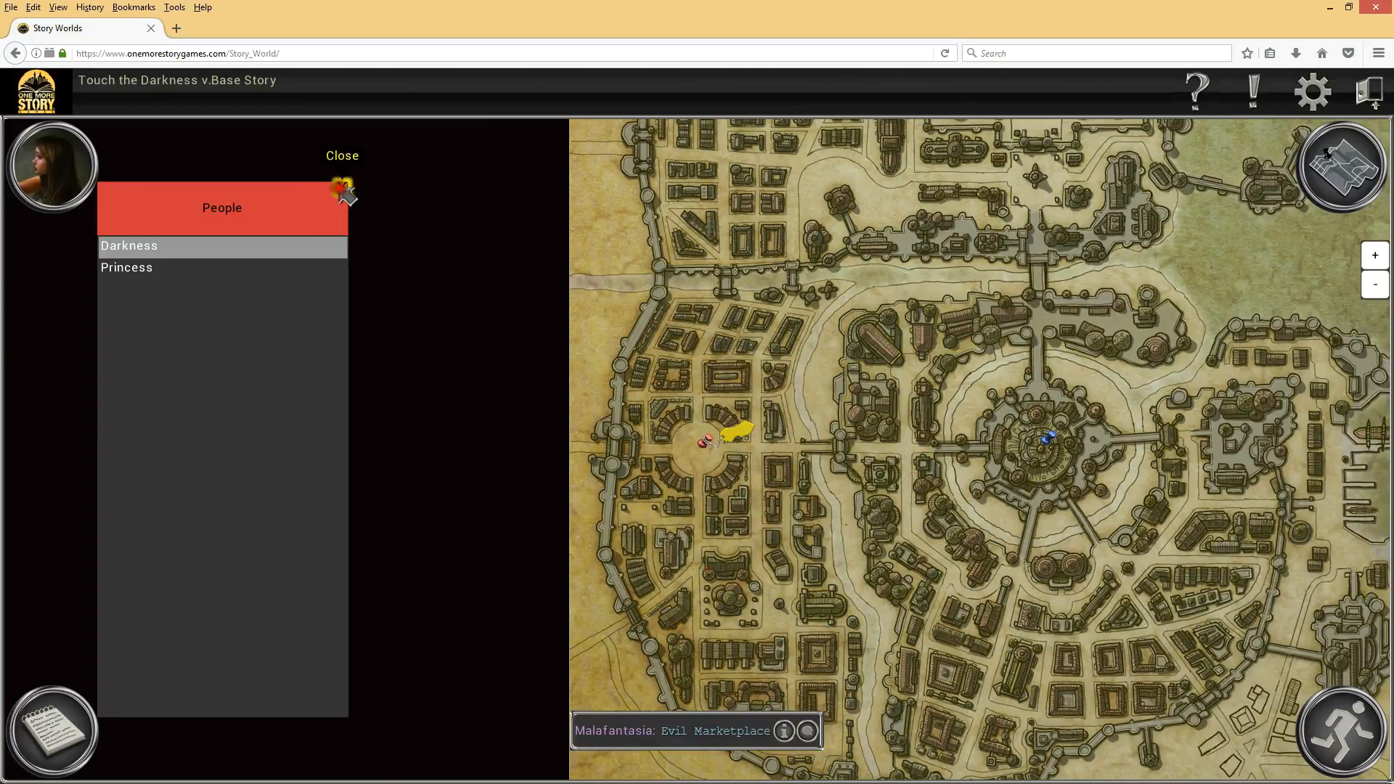
left_click(347, 195)
Step: Reopen the Introduction and check its Starting Information list
left_click(76, 181)
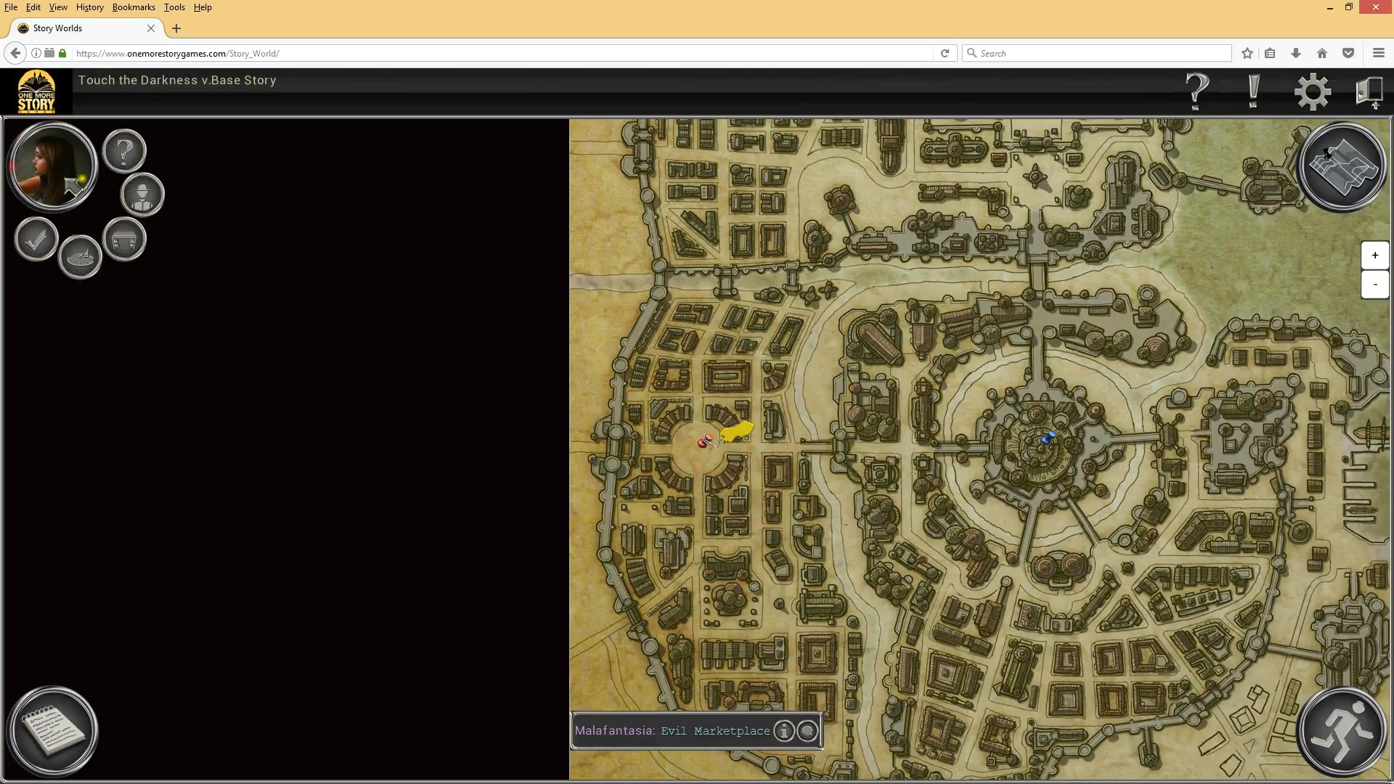
left_click(131, 156)
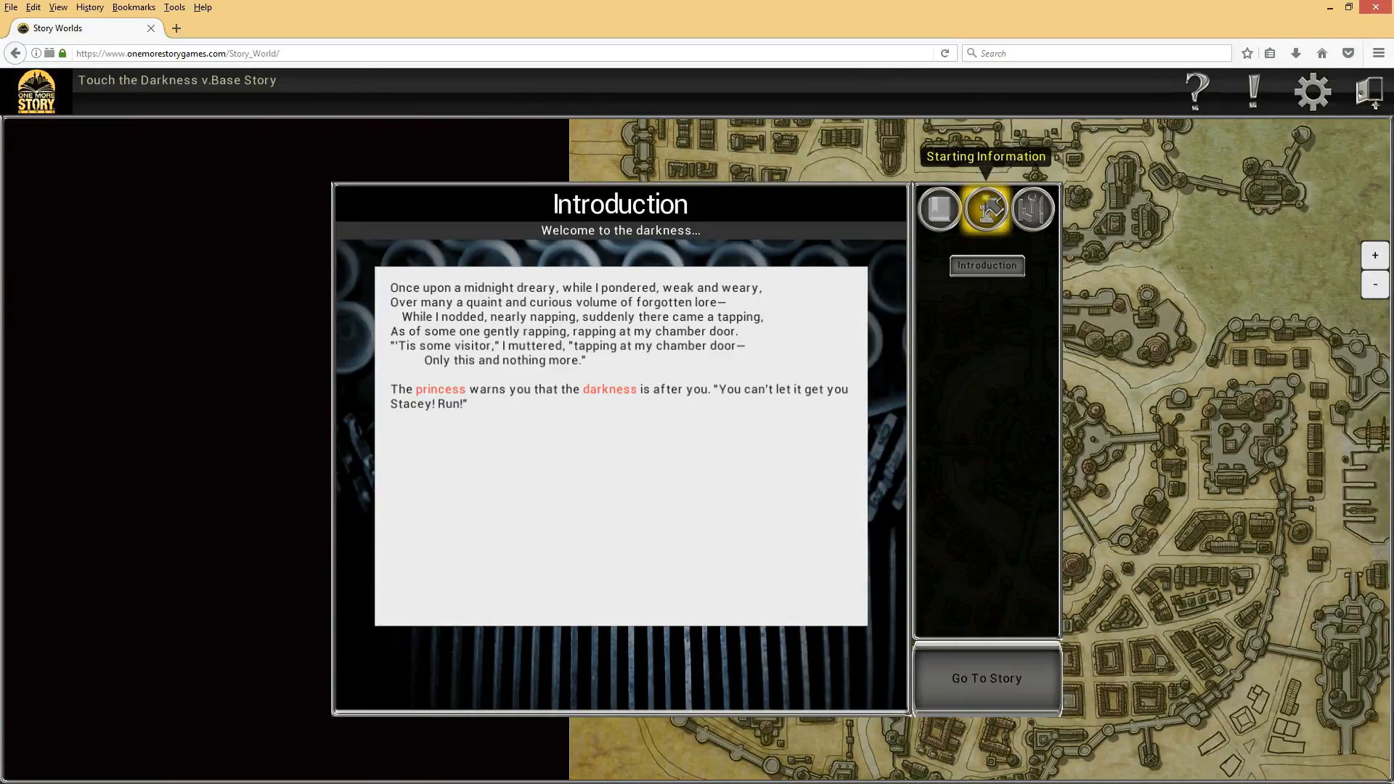
left_click(985, 209)
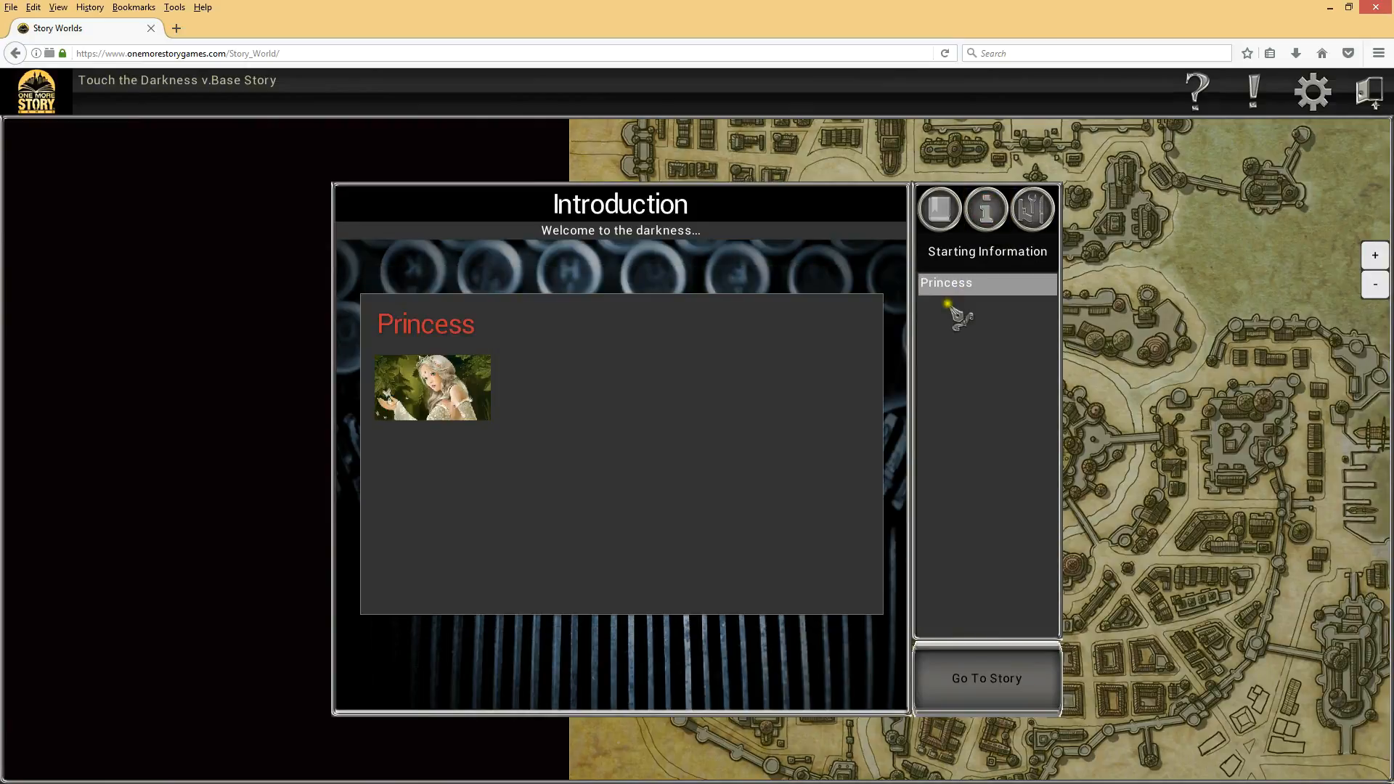
left_click(937, 208)
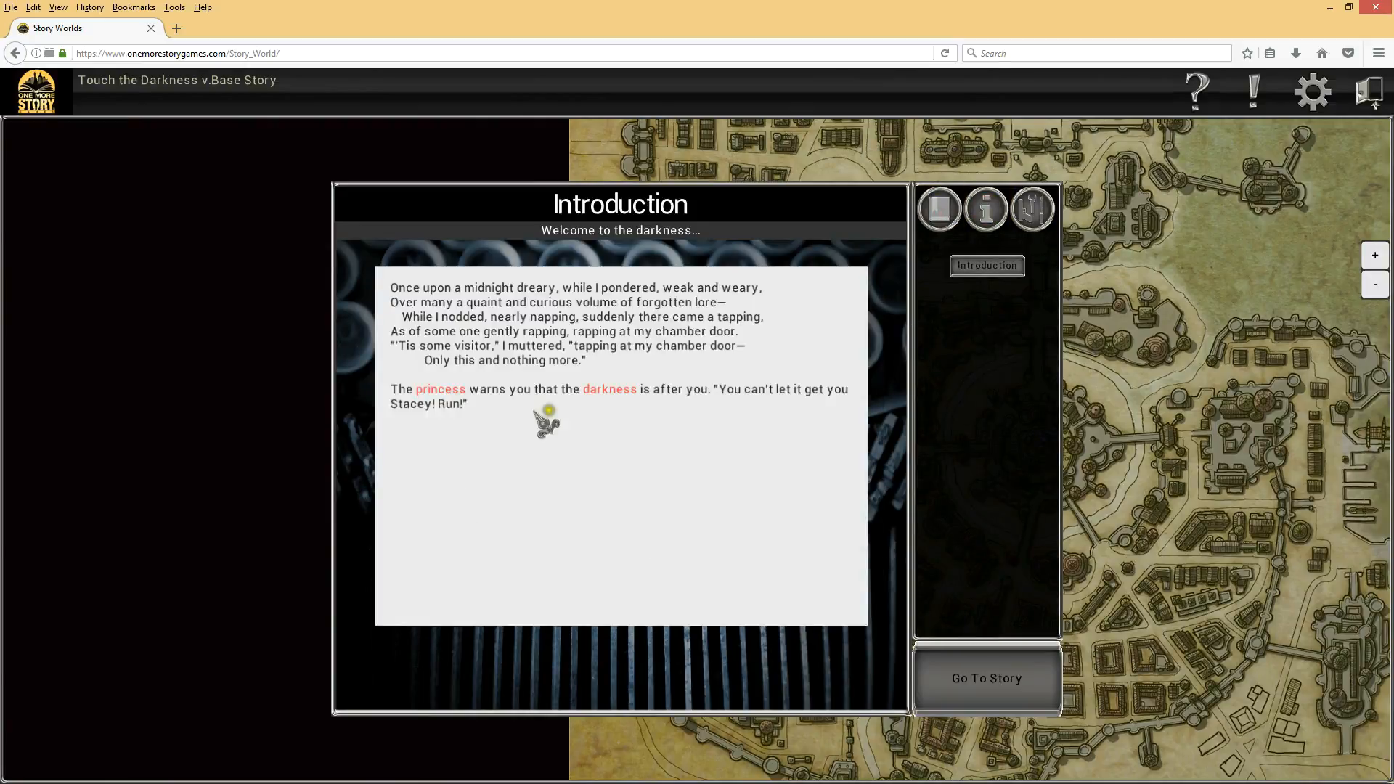
Step: Open the Darkness entry from the linked word in the Introduction text and close it
mouse_move(601, 390)
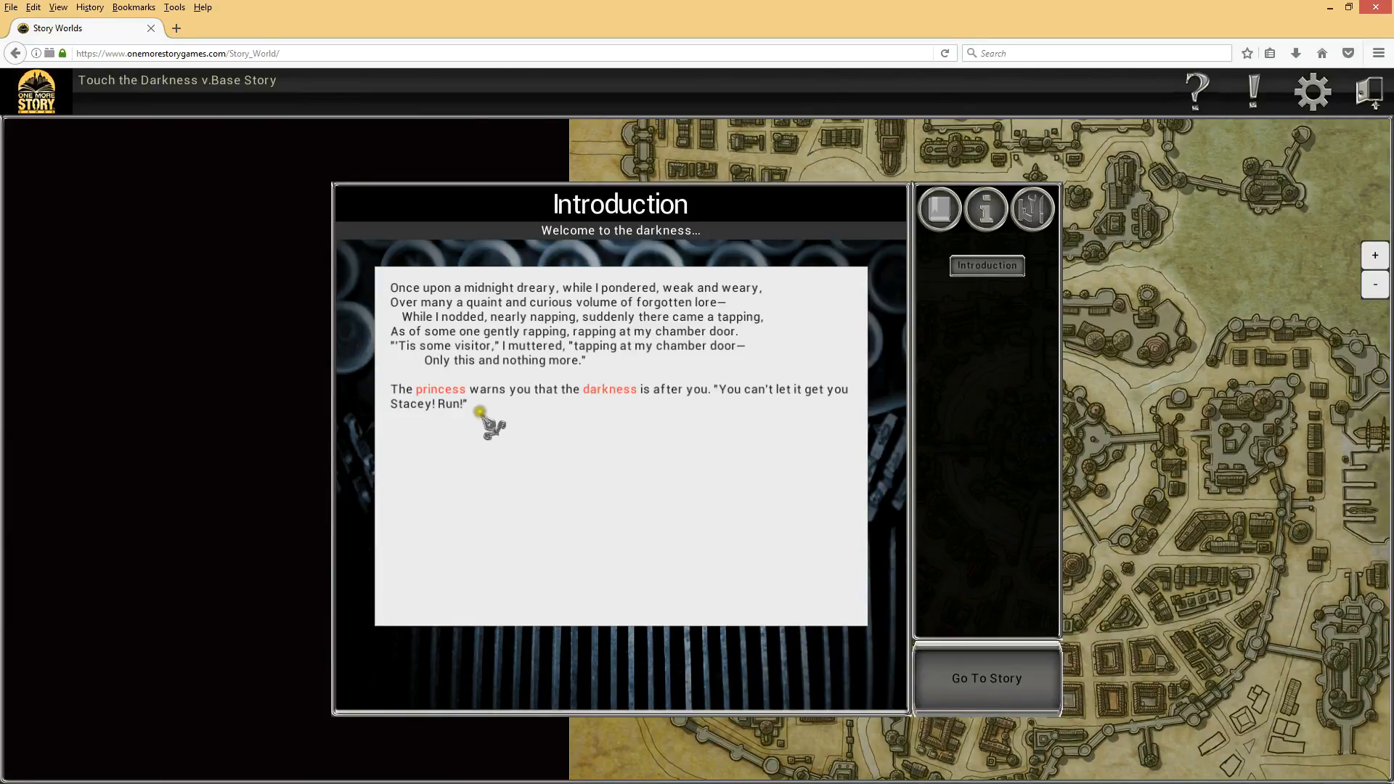
left_click(610, 392)
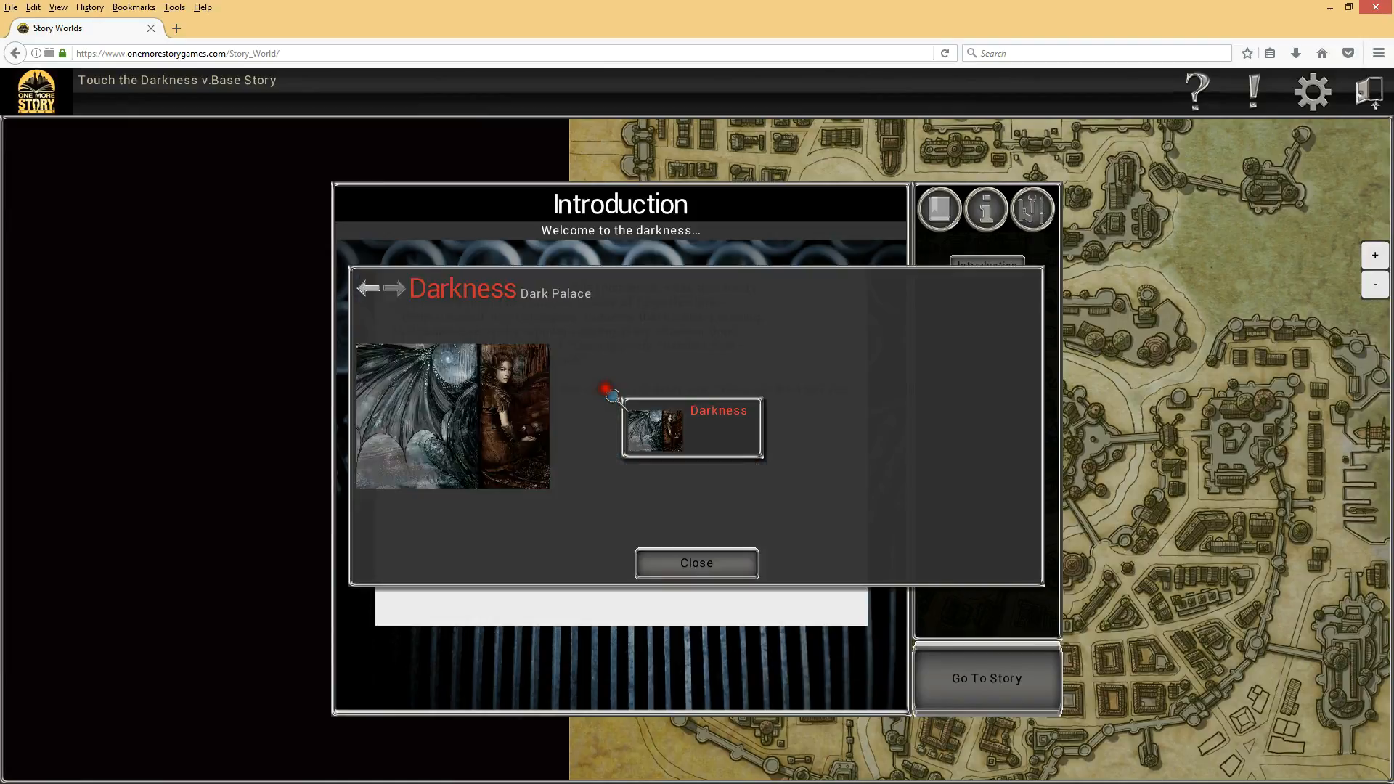
left_click(703, 565)
mouse_move(621, 394)
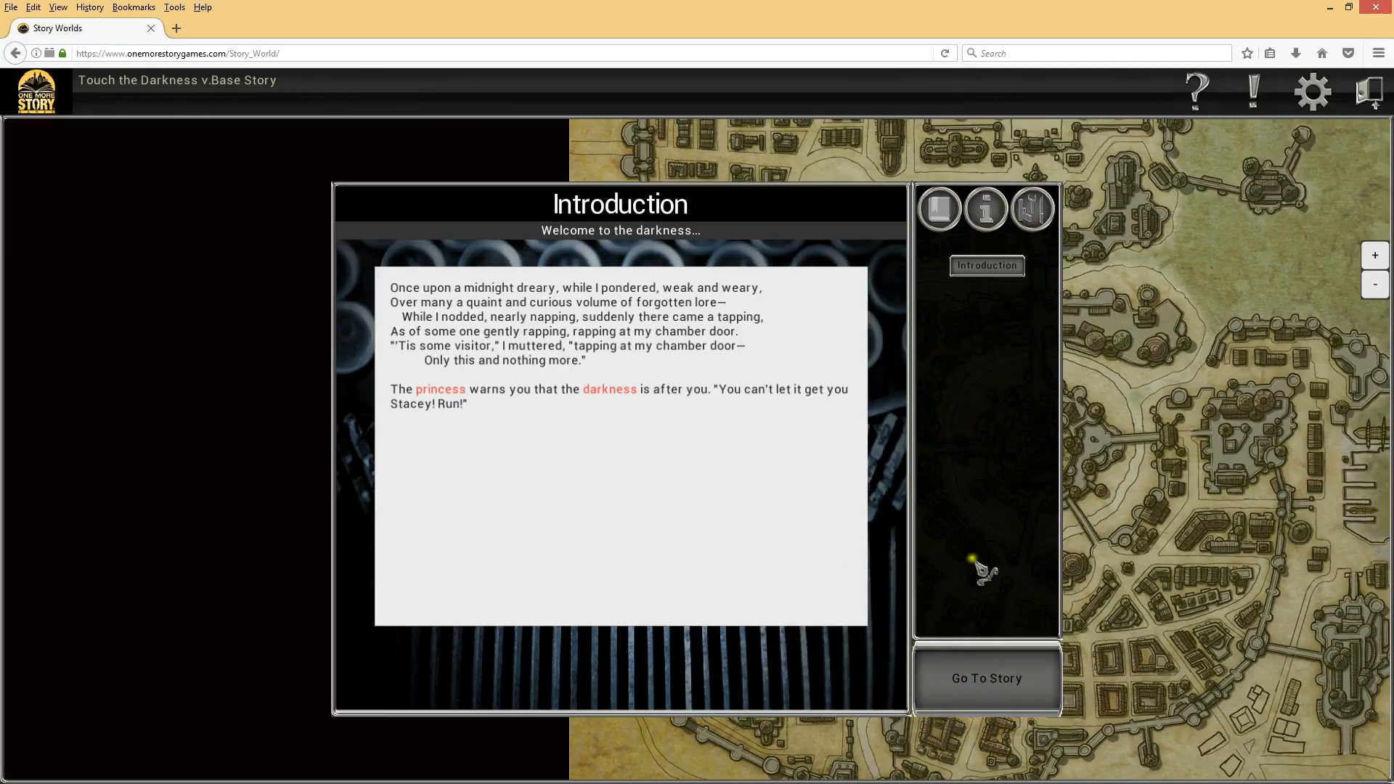
mouse_move(428, 391)
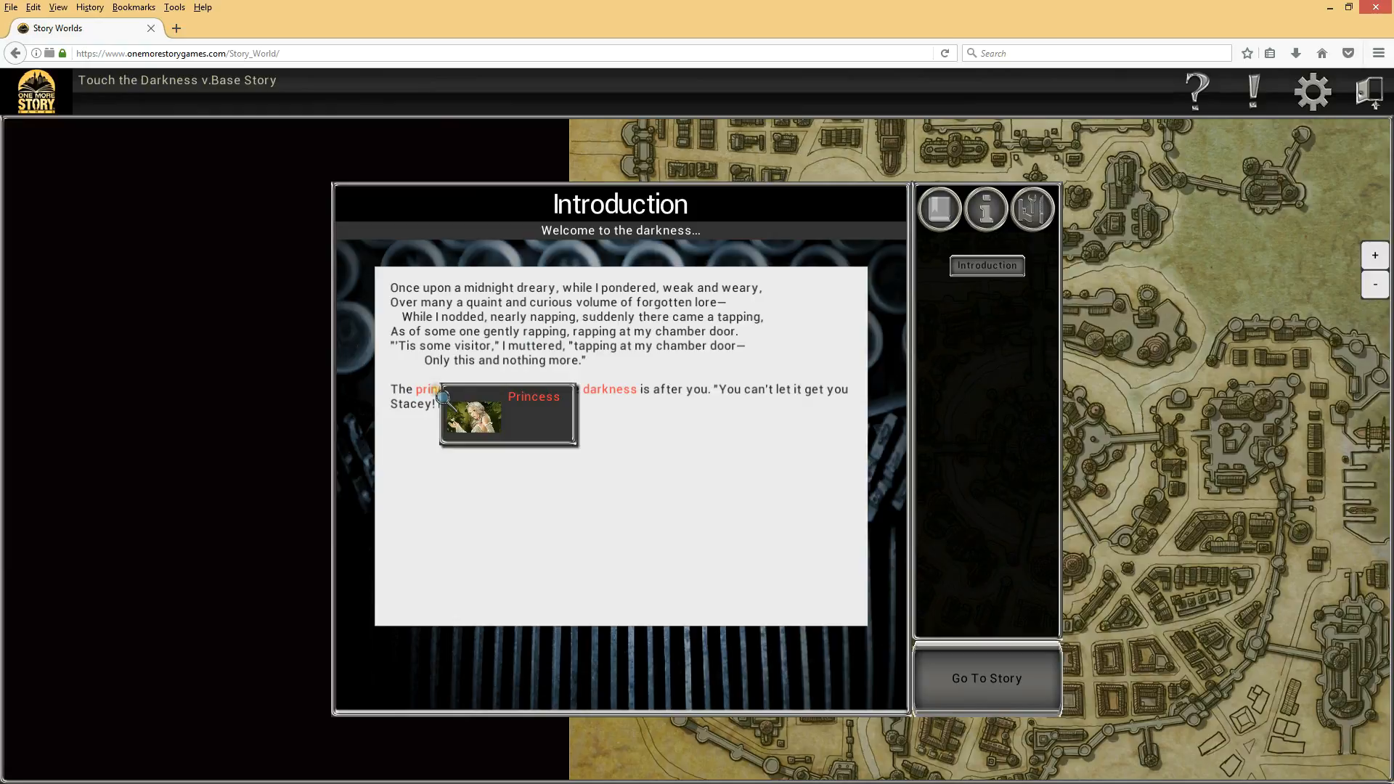
Step: Reopen the Darkness entry from its linked word, close it, and review the Introduction's Starting Information list
left_click(623, 396)
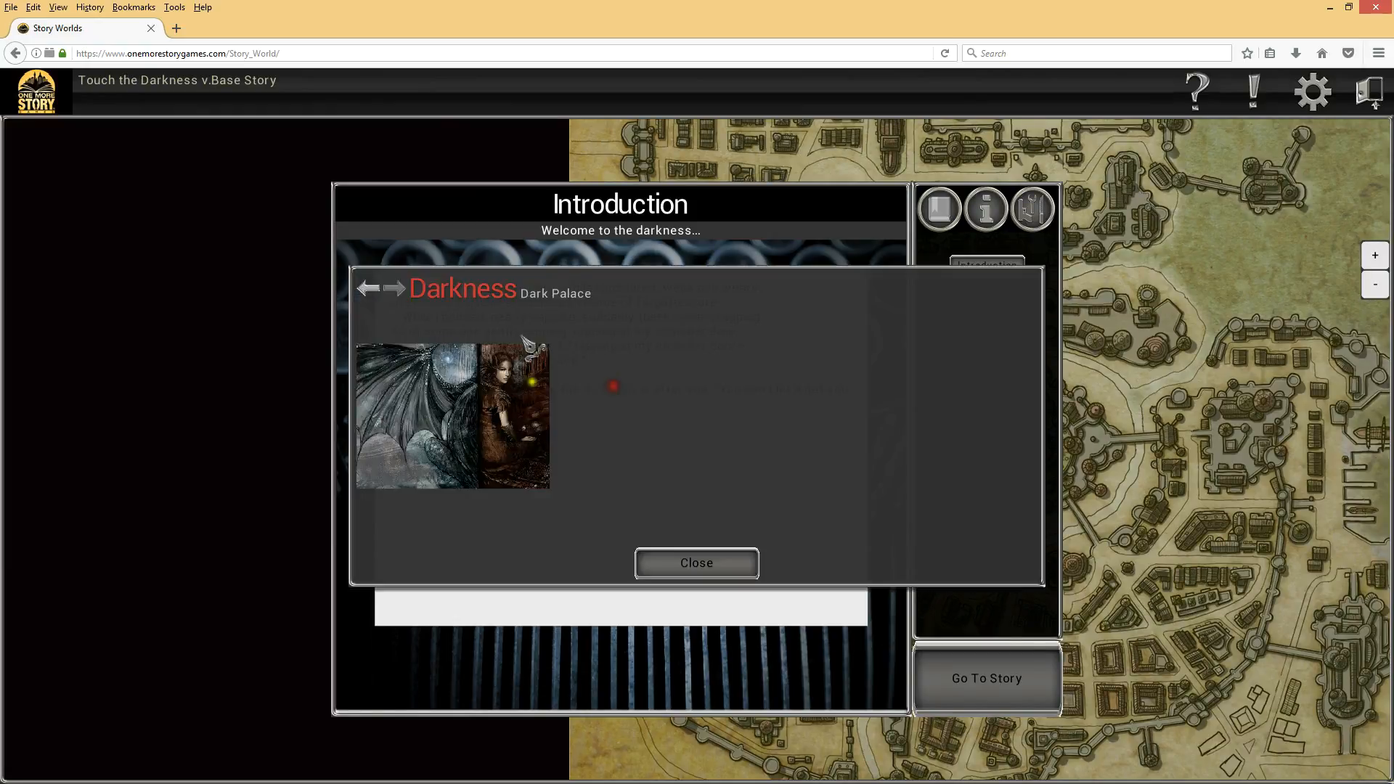
left_click(714, 562)
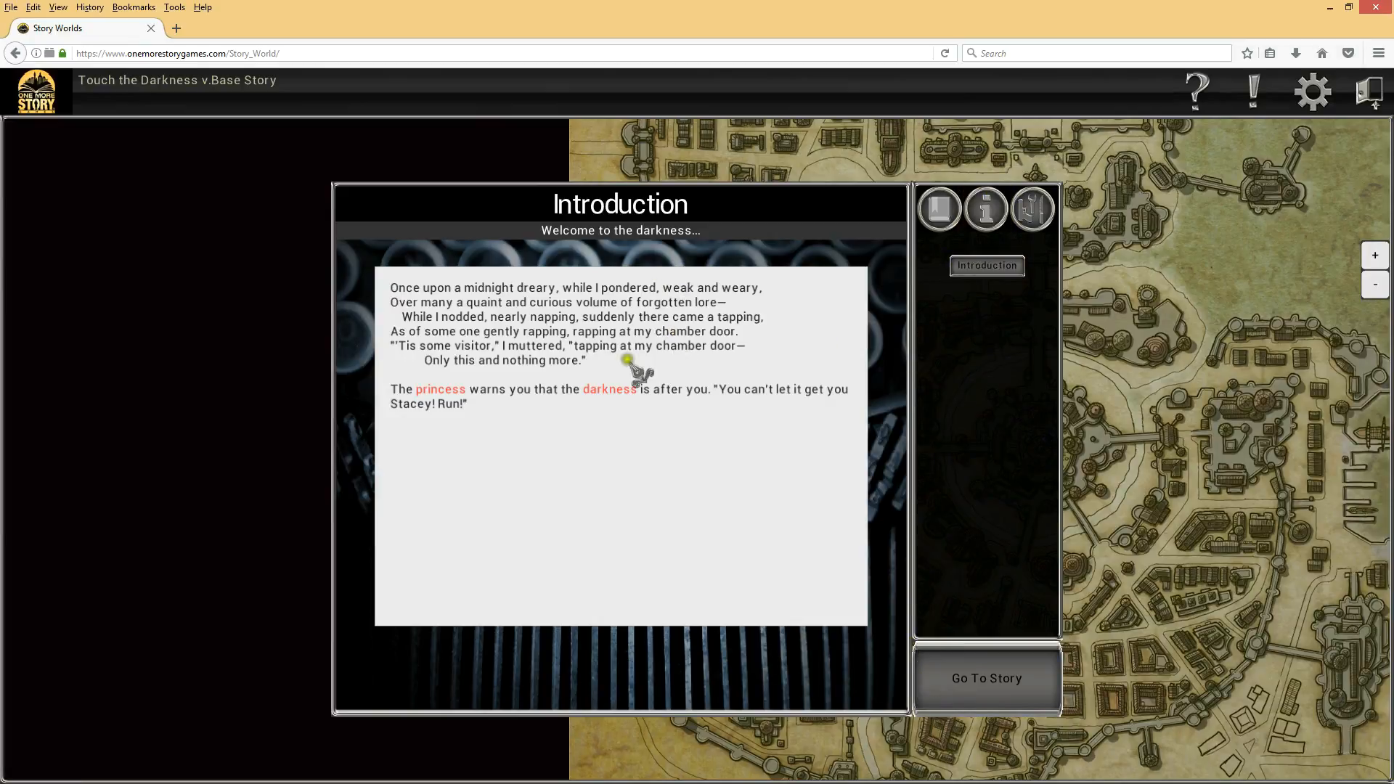
left_click(991, 211)
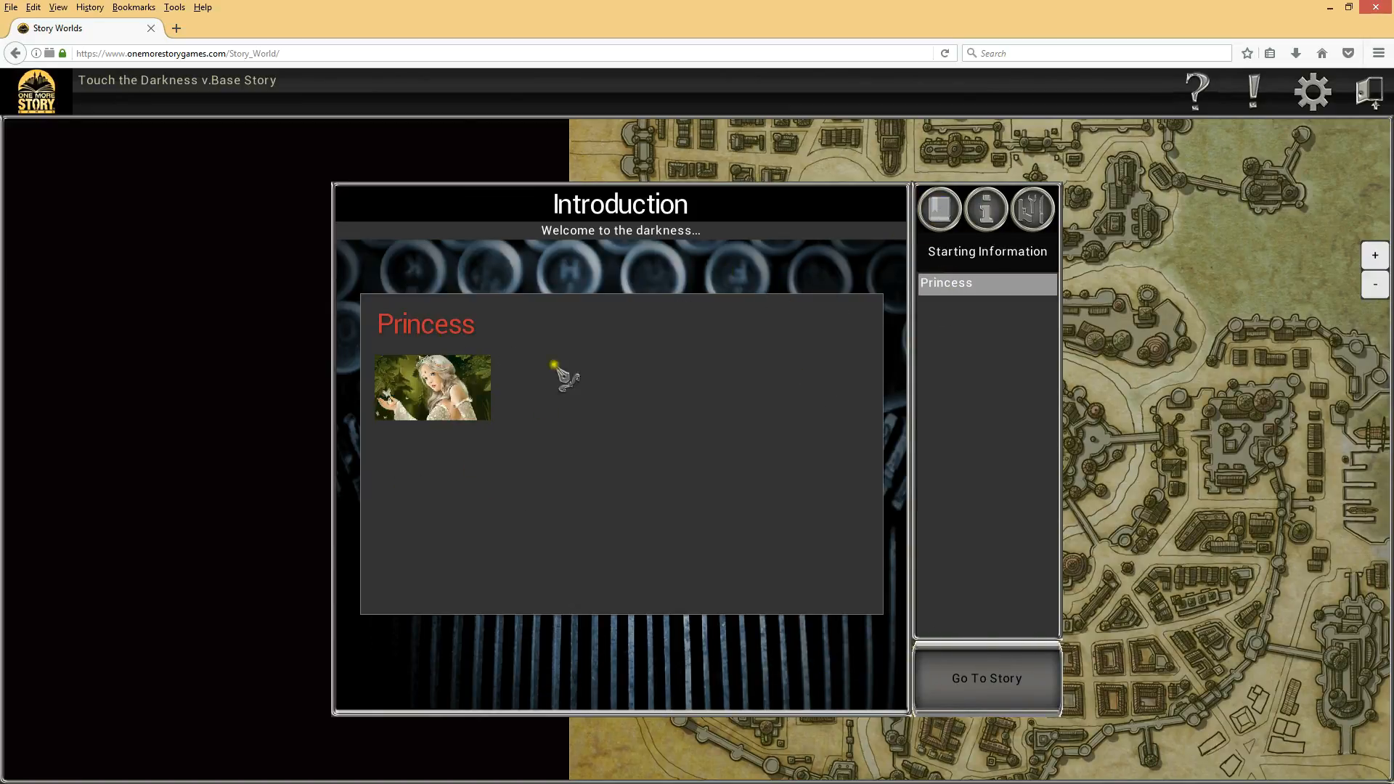
left_click(939, 210)
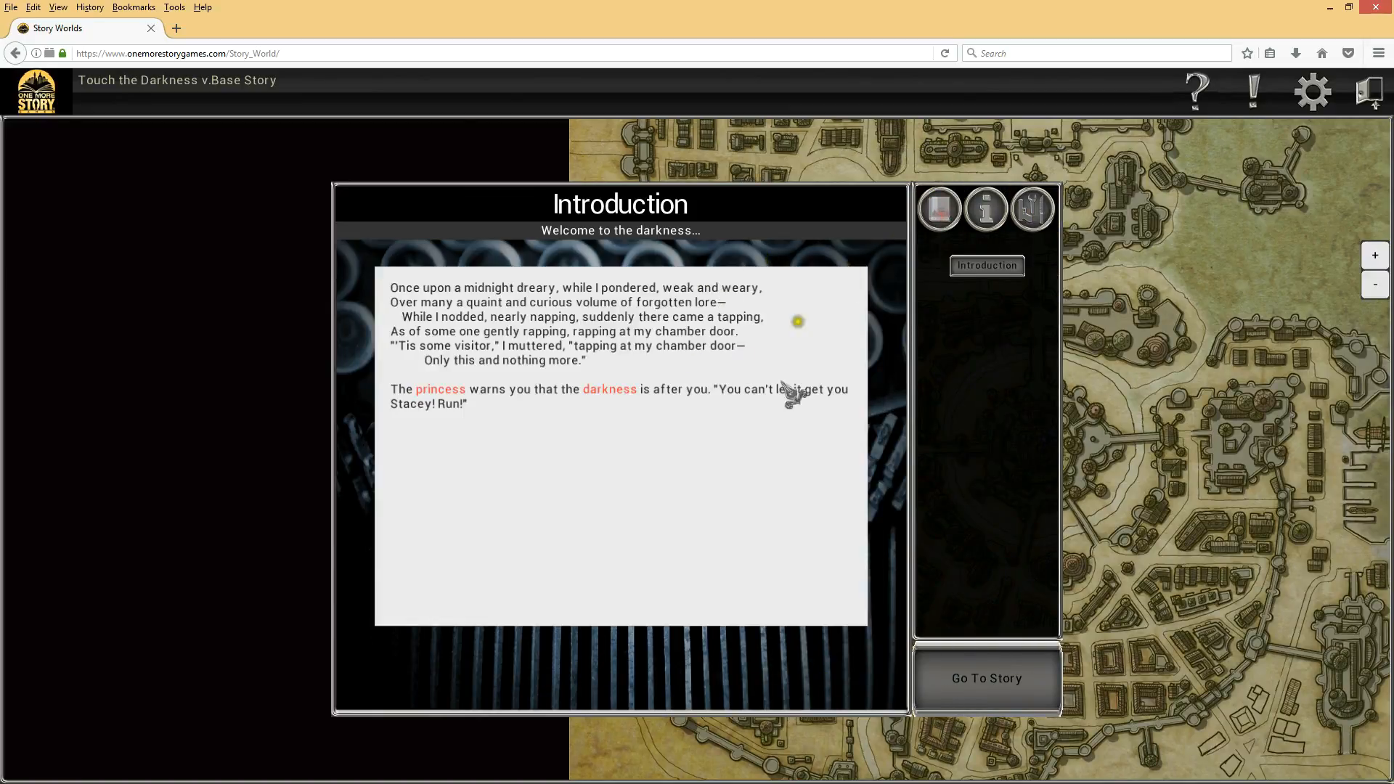
Step: Enter the story and open the People list from the notebook, then close it and collapse the notebook
left_click(987, 679)
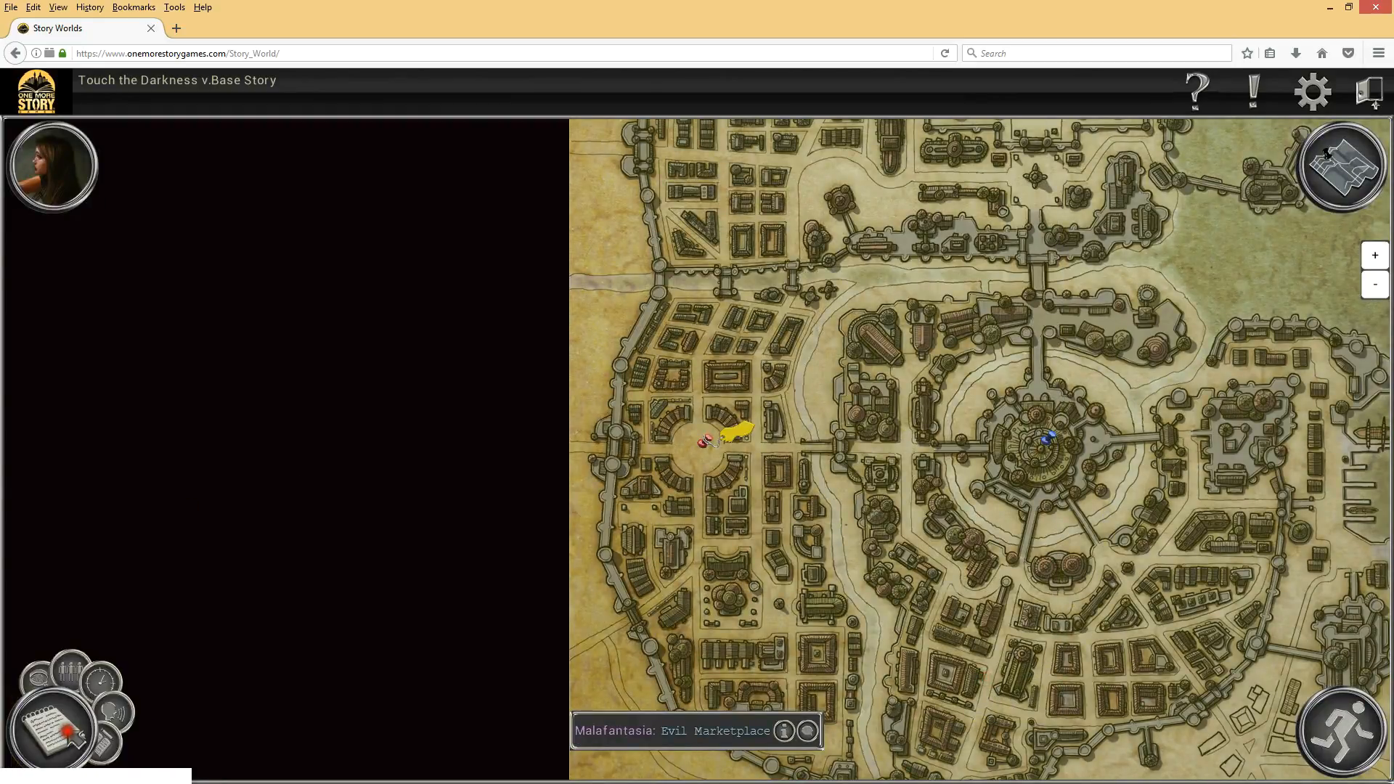
left_click(80, 640)
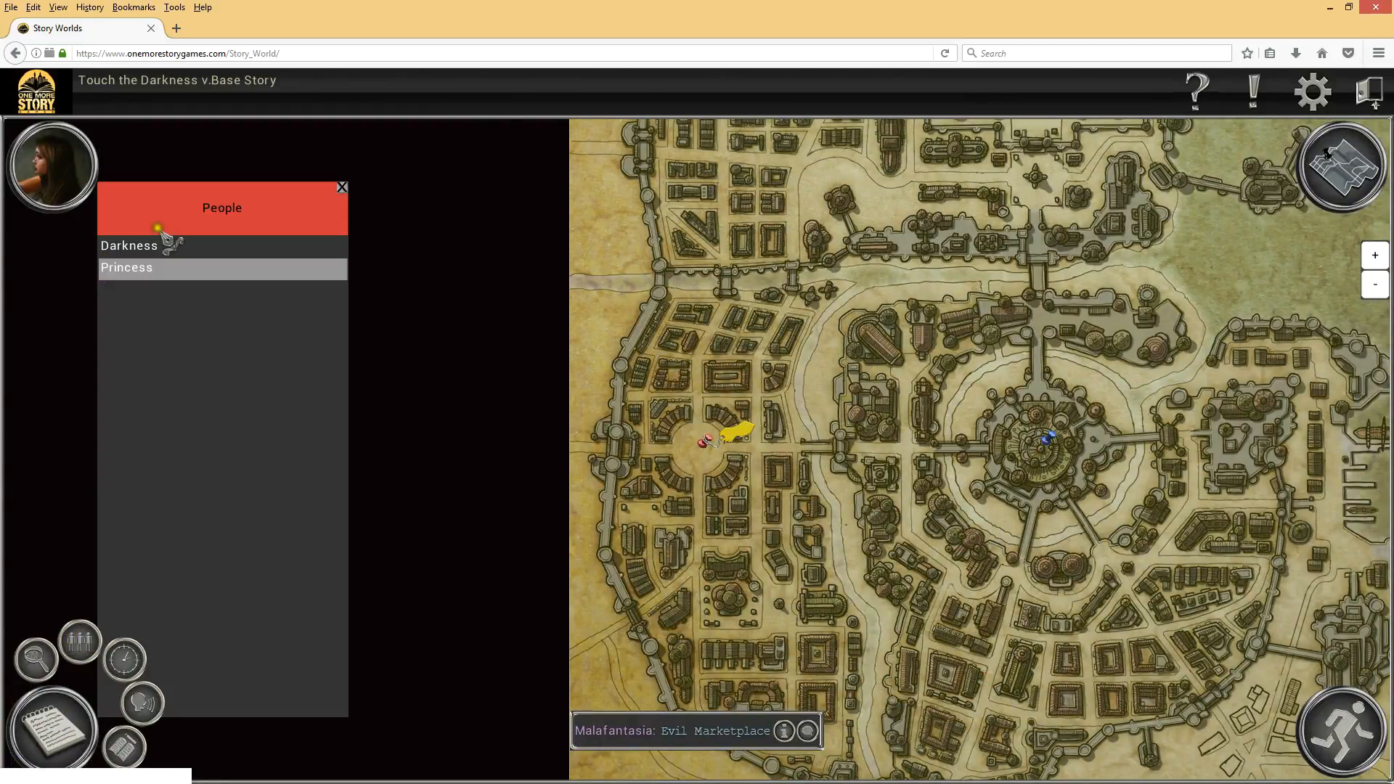
left_click(342, 187)
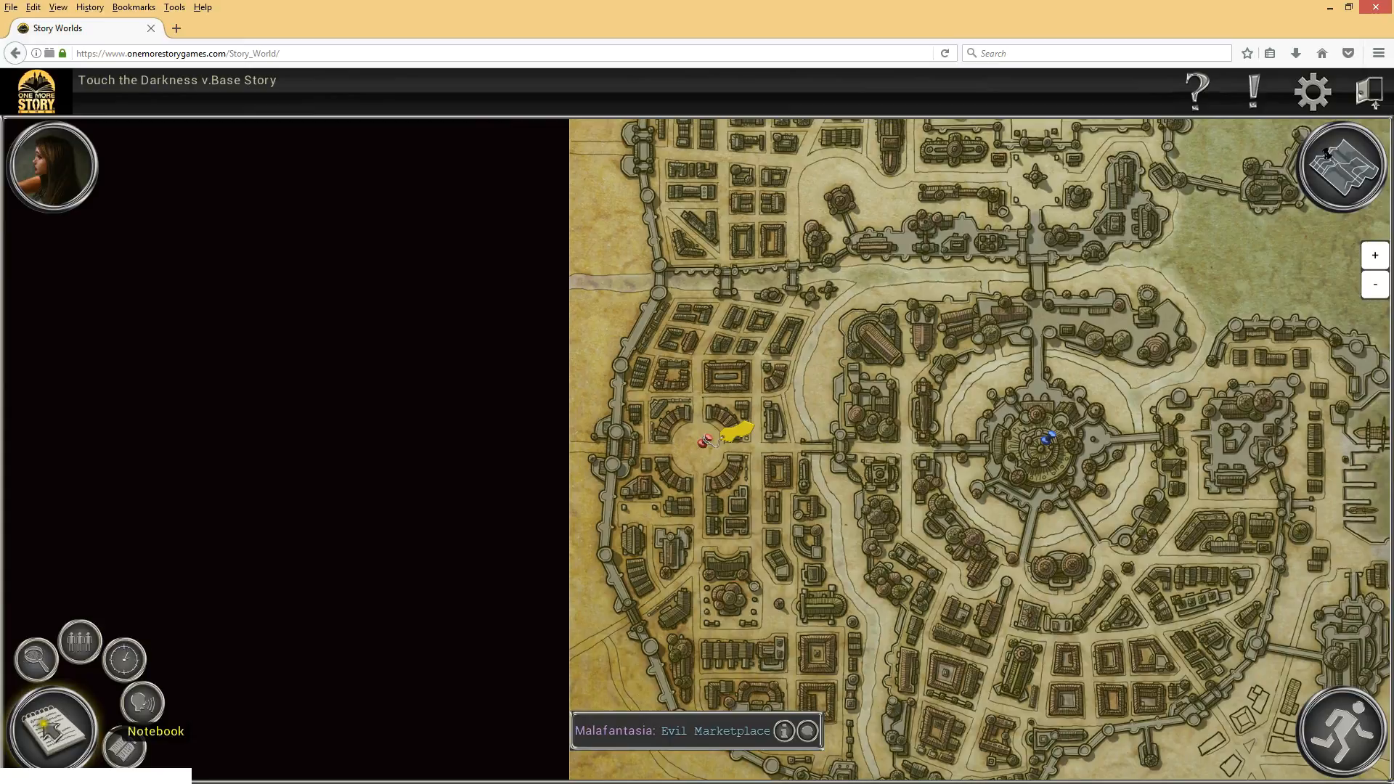
left_click(40, 717)
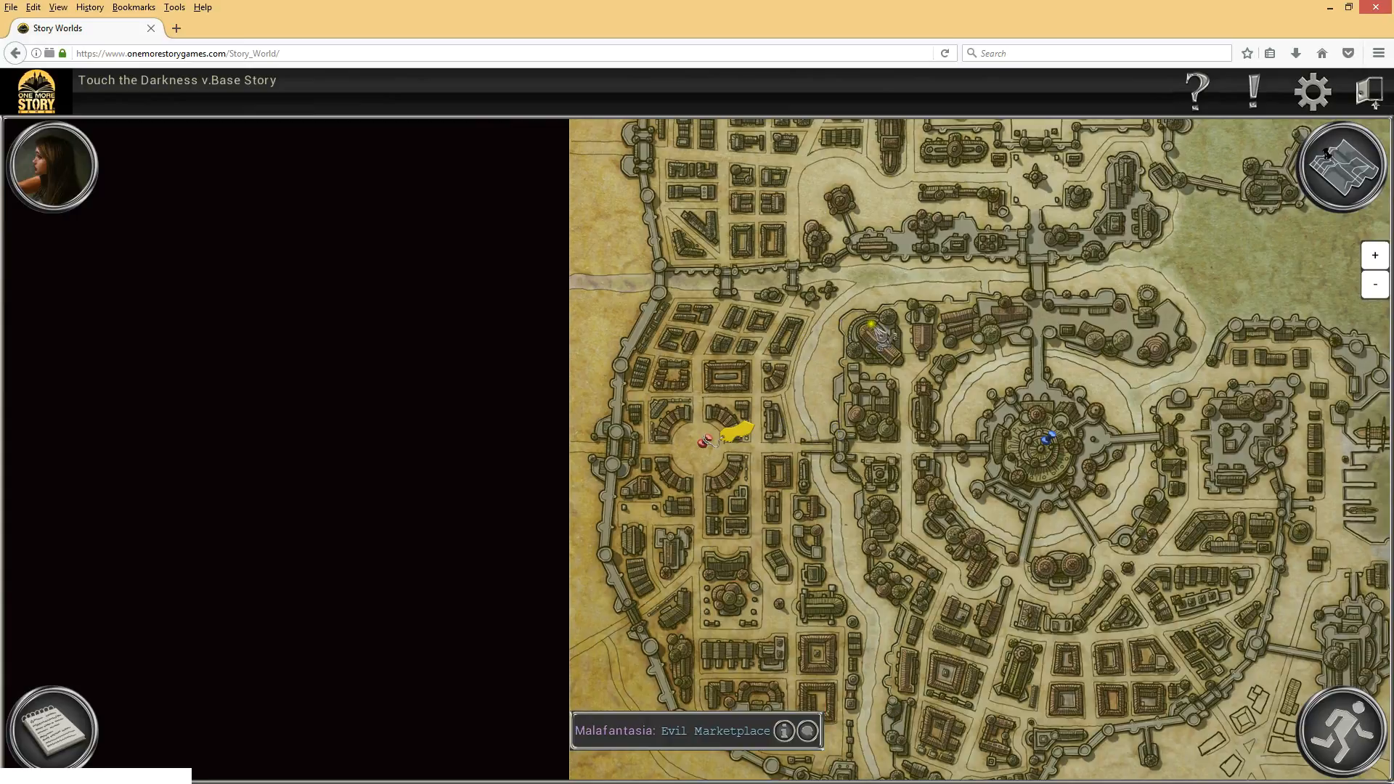
Step: Expand the map view and pan across the city map
left_click(1327, 154)
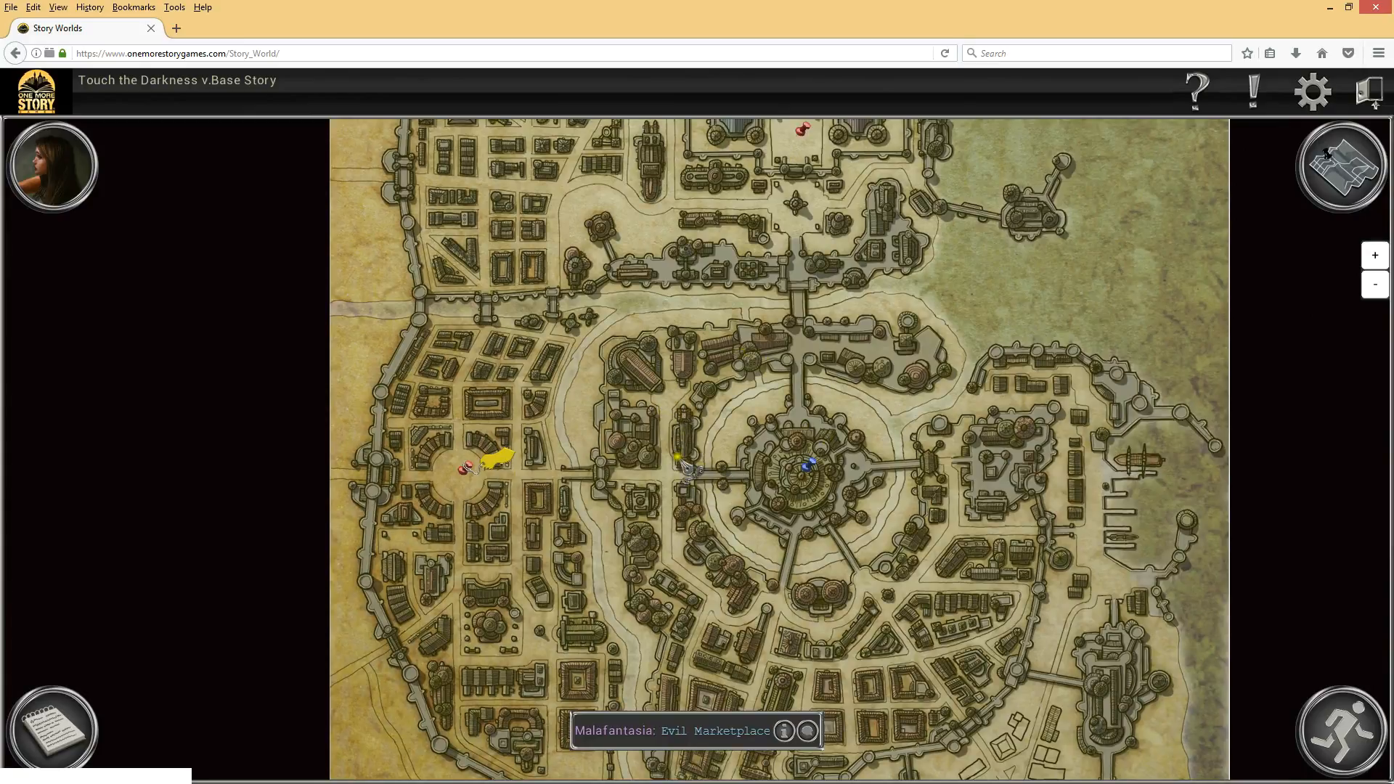
left_click_drag(758, 385, 748, 428)
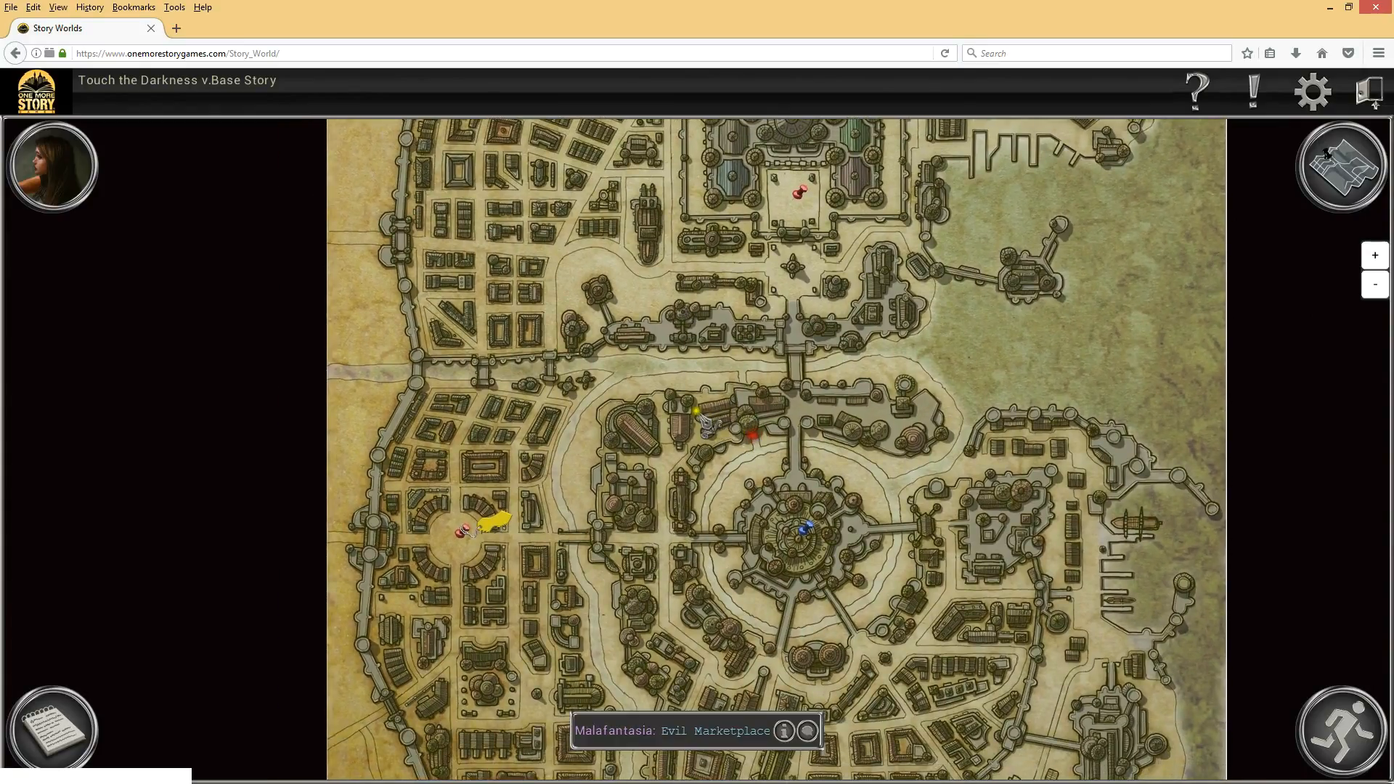